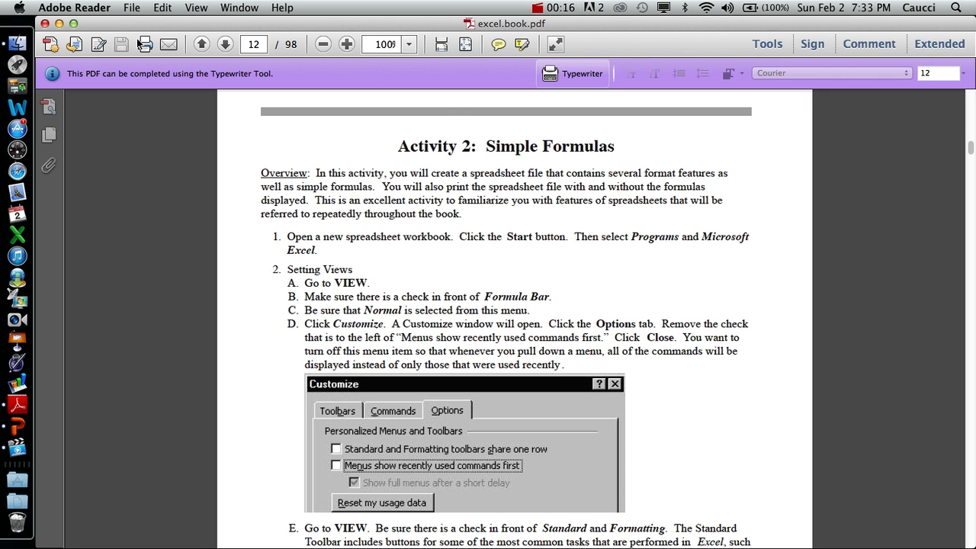
- Minimize the PDF, view the Class Norms slide as a full-screen slide show in PowerPoint, and minimize the presentation
left_click(58, 24)
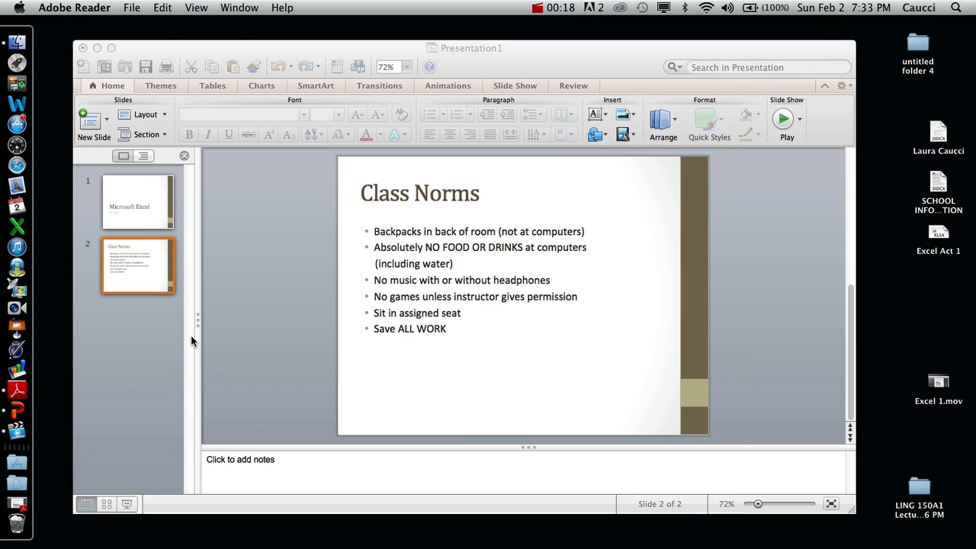
left_click(129, 505)
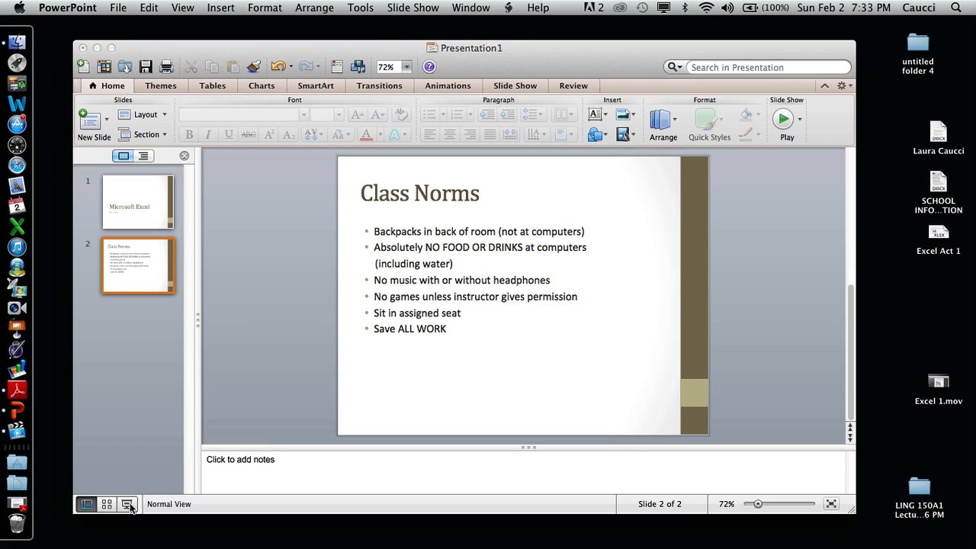
left_click(128, 504)
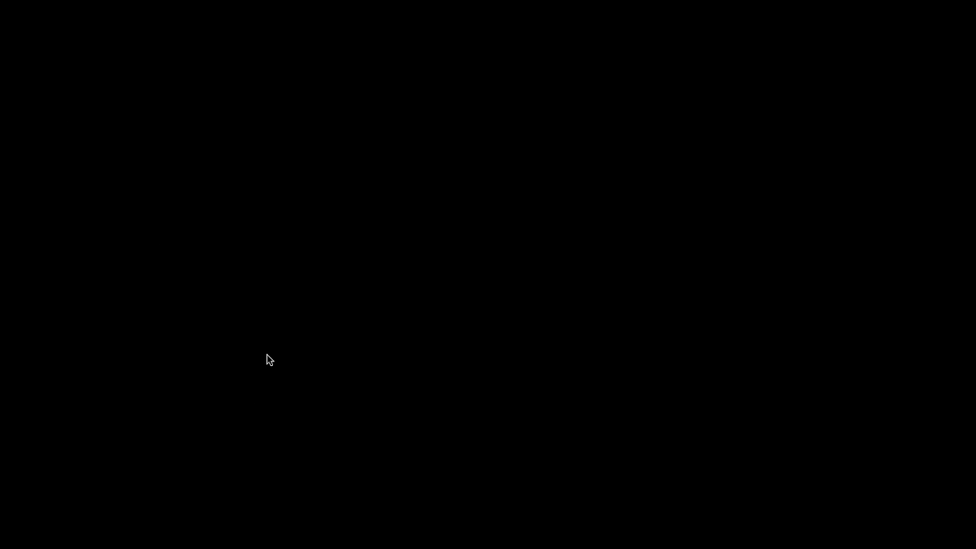
key("Escape")
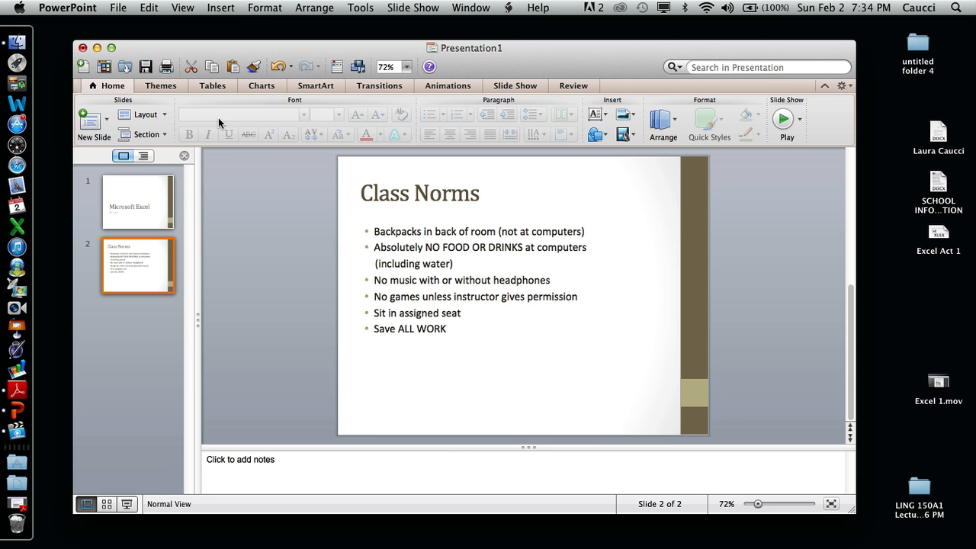
left_click(97, 47)
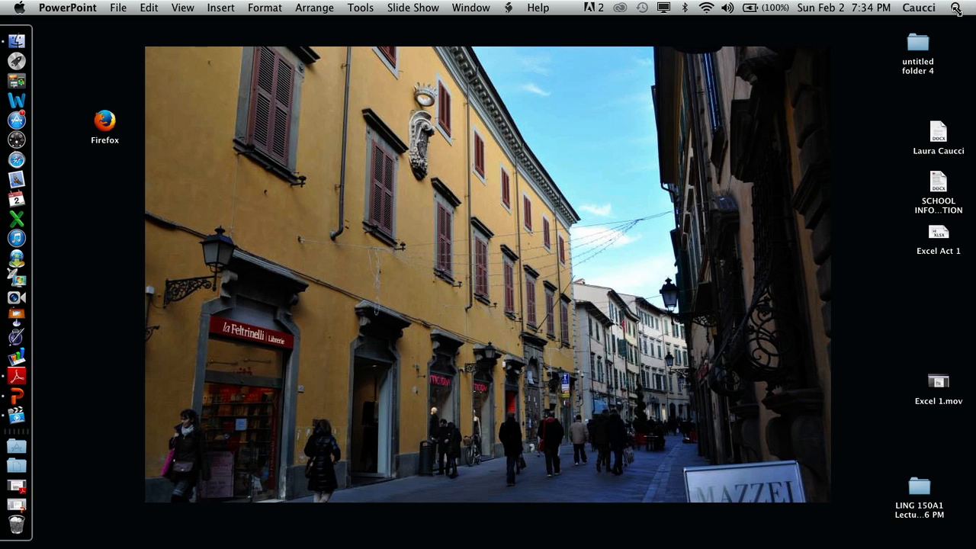
- Find Microsoft Excel with a system-wide search for excel, launch it and create a new blank workbook
left_click(956, 6)
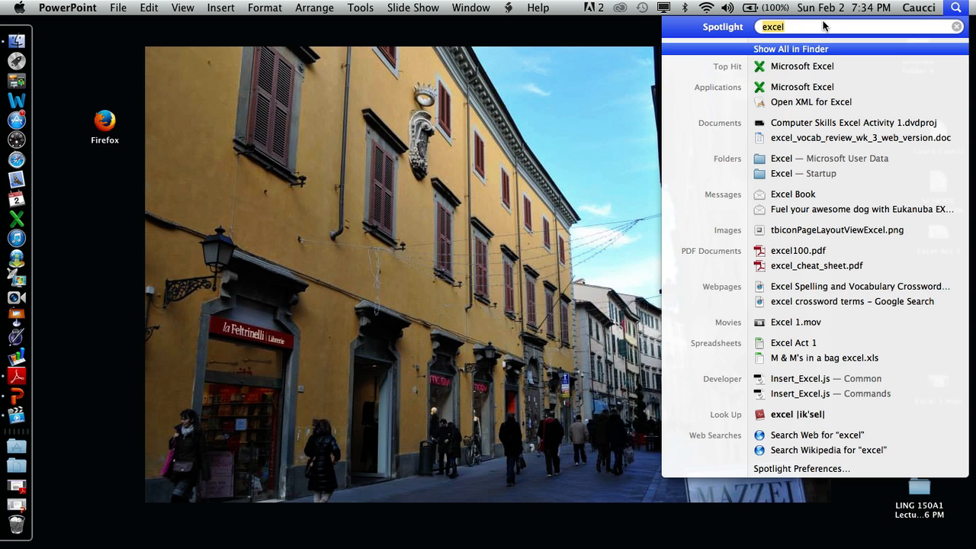
left_click(804, 66)
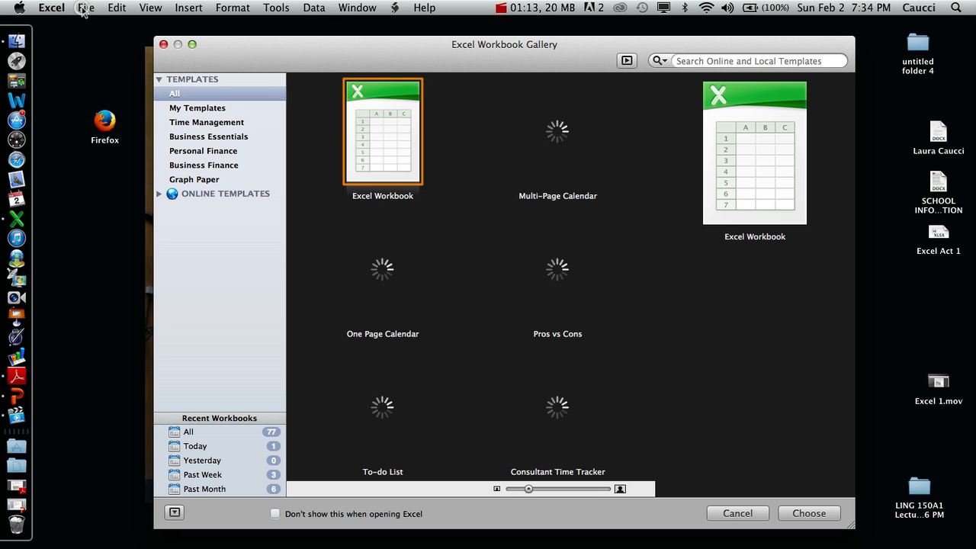
left_click(86, 7)
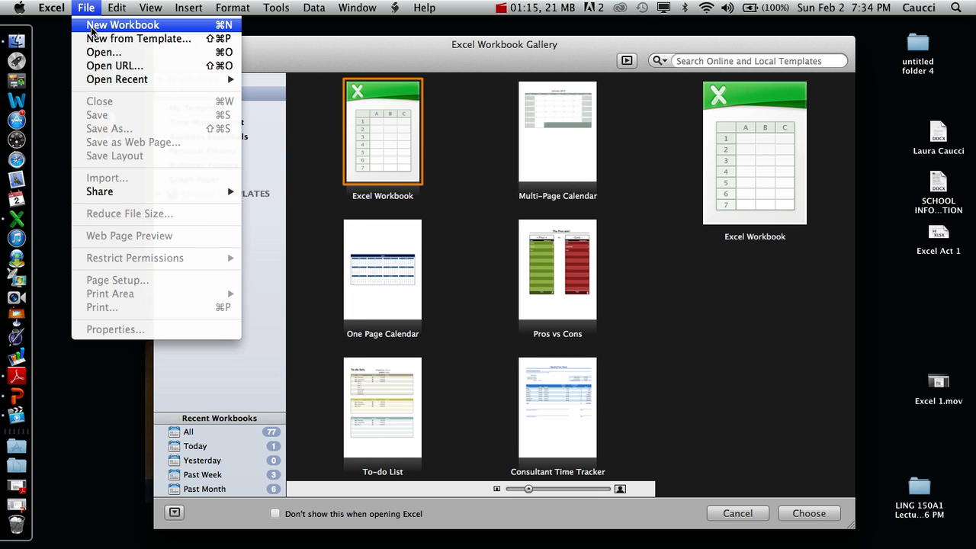
left_click(90, 25)
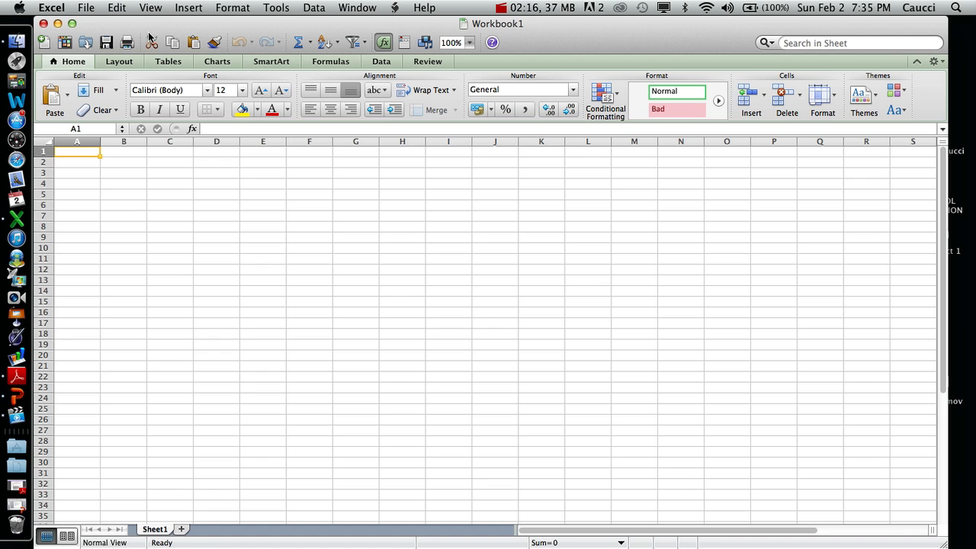
- Hide the Standard toolbar and show it again
left_click(146, 9)
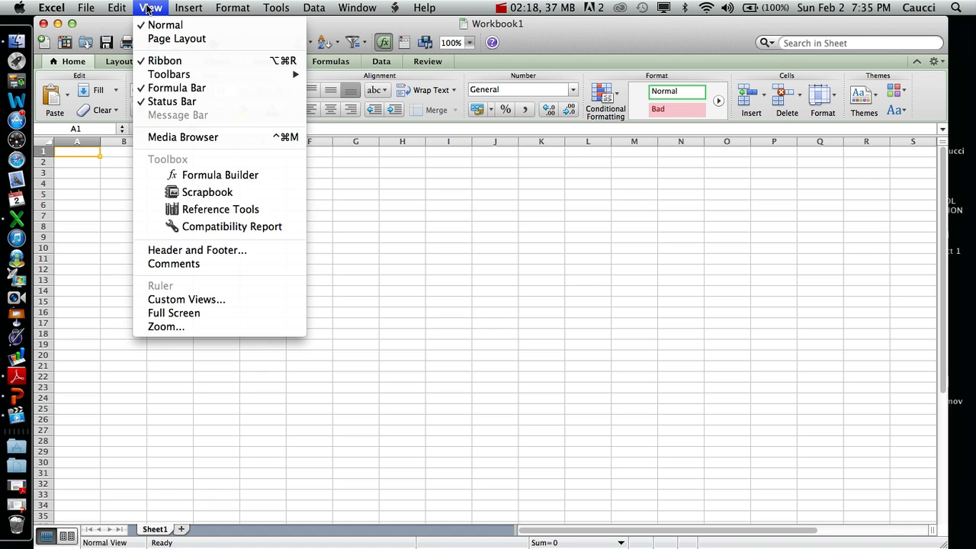
mouse_move(167, 78)
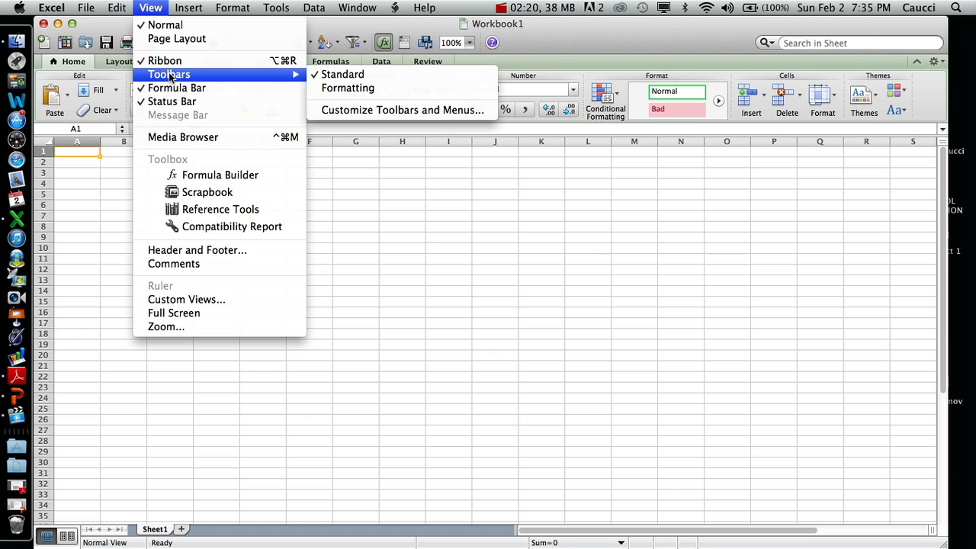
left_click(331, 79)
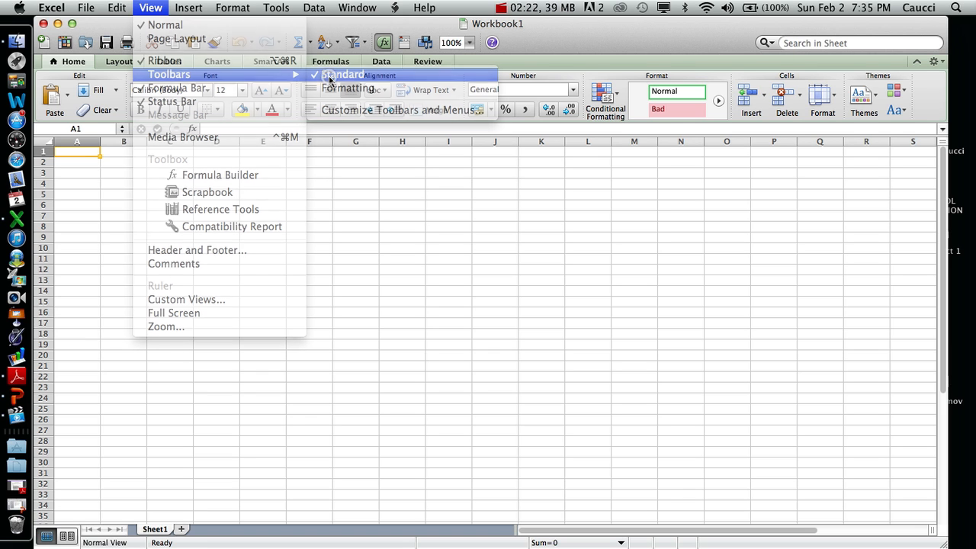
left_click(156, 7)
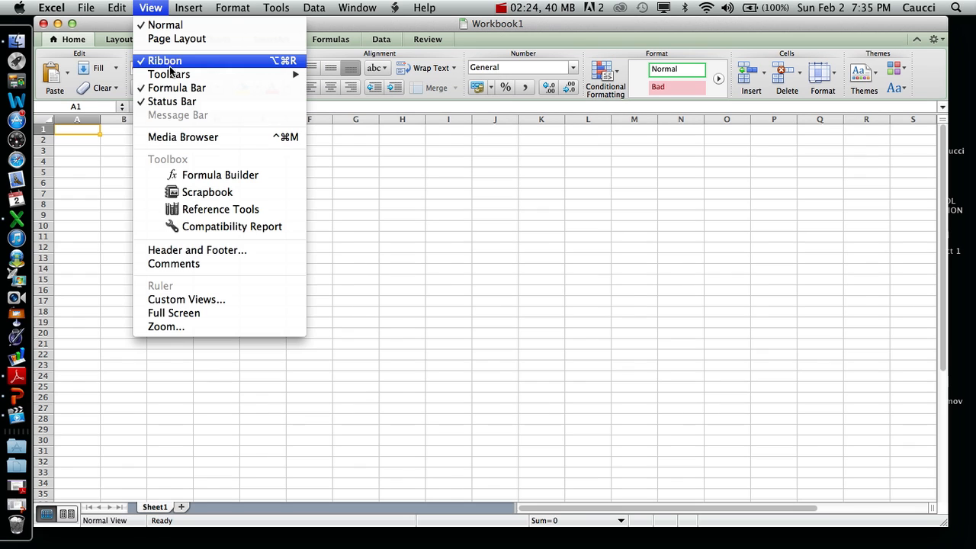
mouse_move(229, 74)
left_click(332, 76)
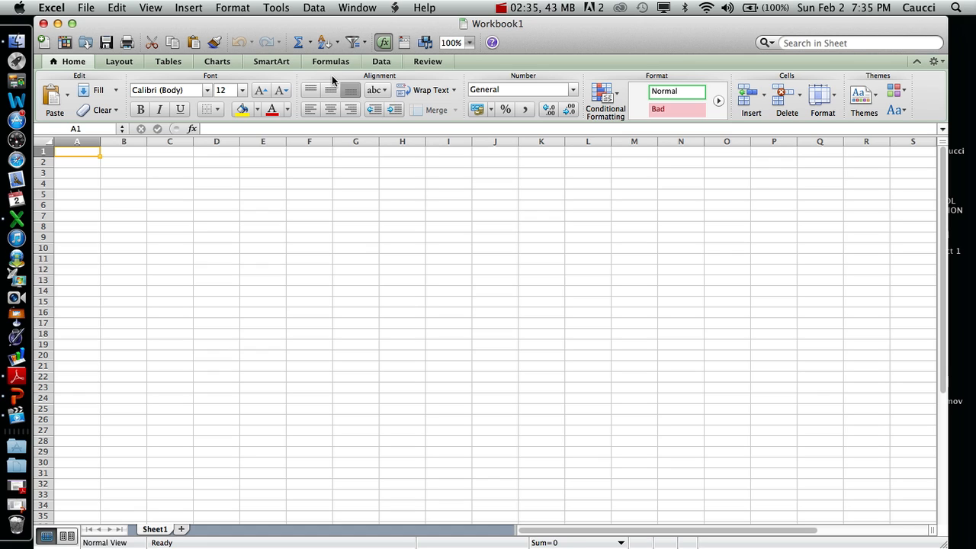
- Show the Formatting toolbar and set the workbook's display zoom to 100%
left_click(146, 9)
mouse_move(169, 75)
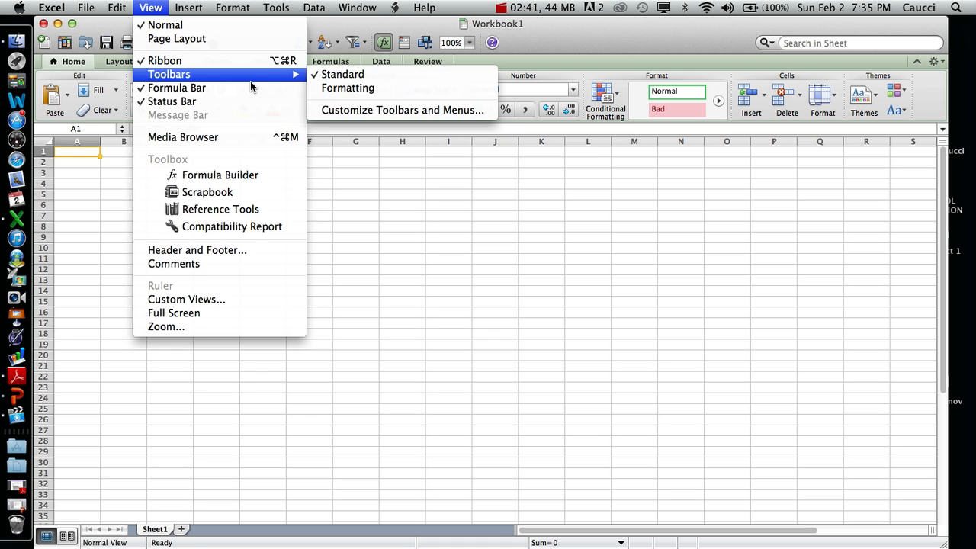
left_click(326, 90)
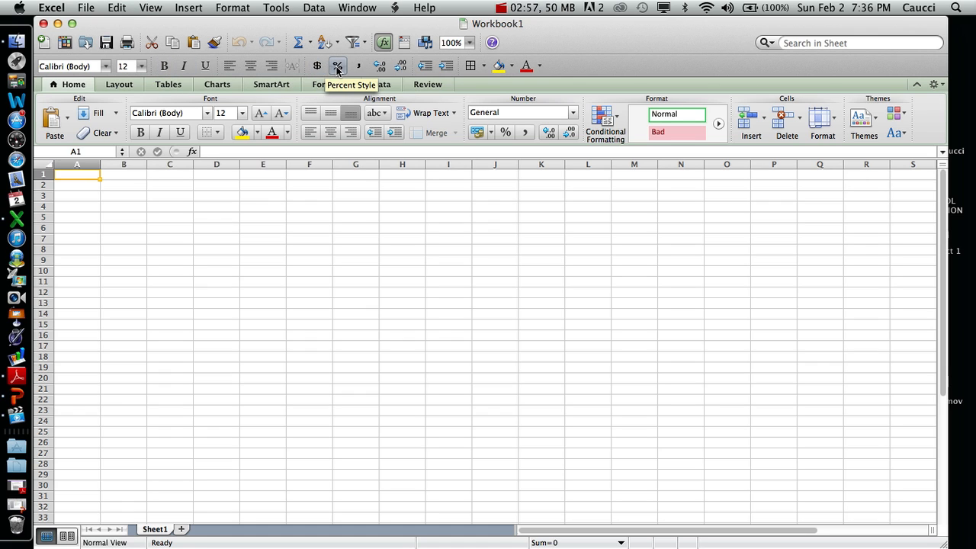
left_click(470, 42)
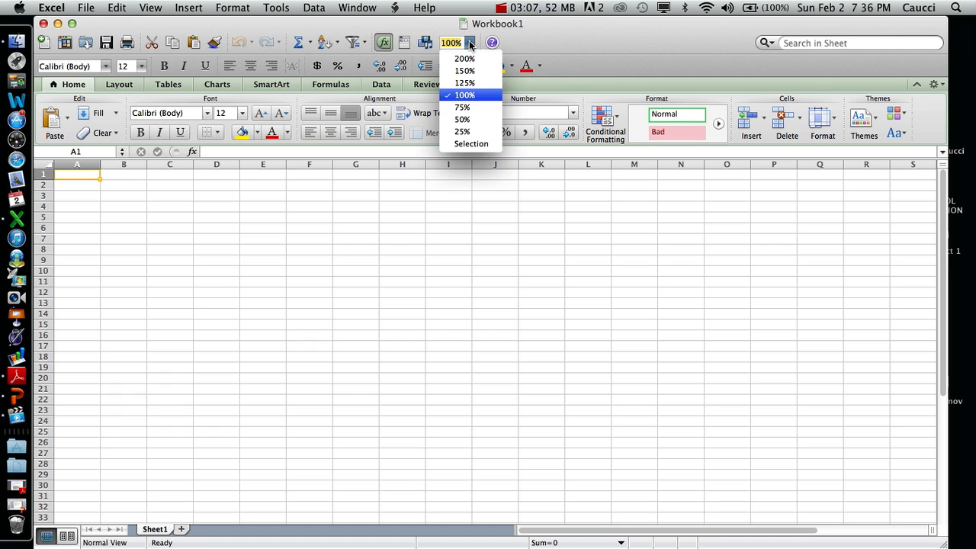
left_click(465, 97)
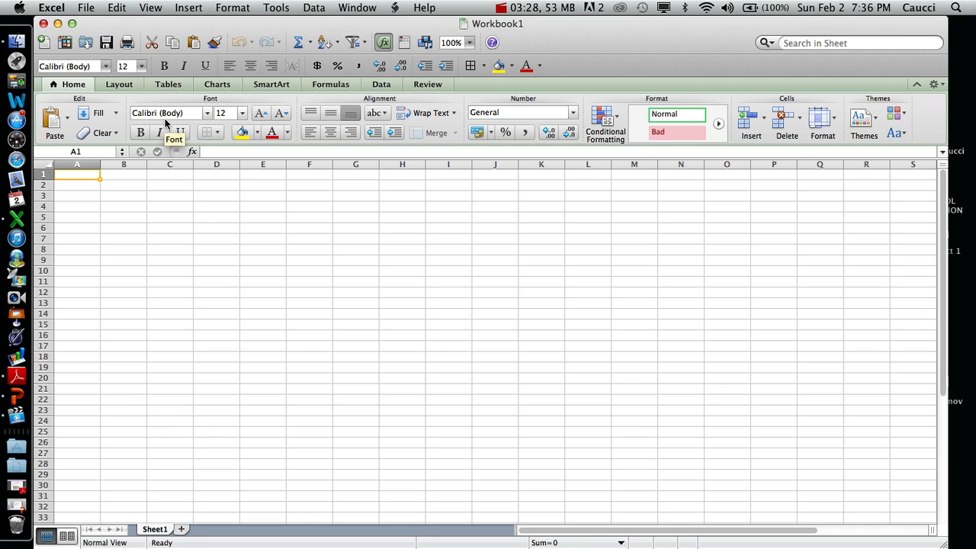
- Enter the heading The Answers in cell D1
left_click(216, 174)
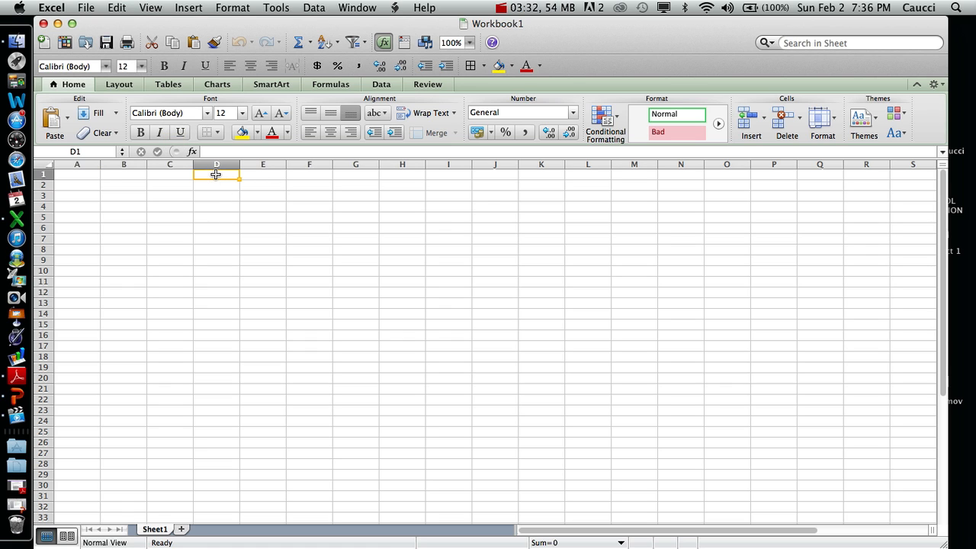
type("The A")
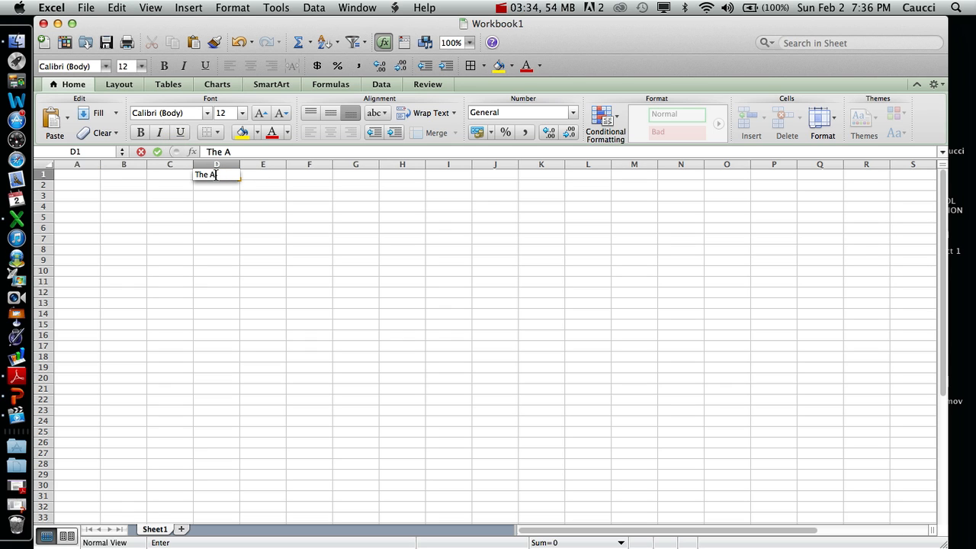
type("nswers")
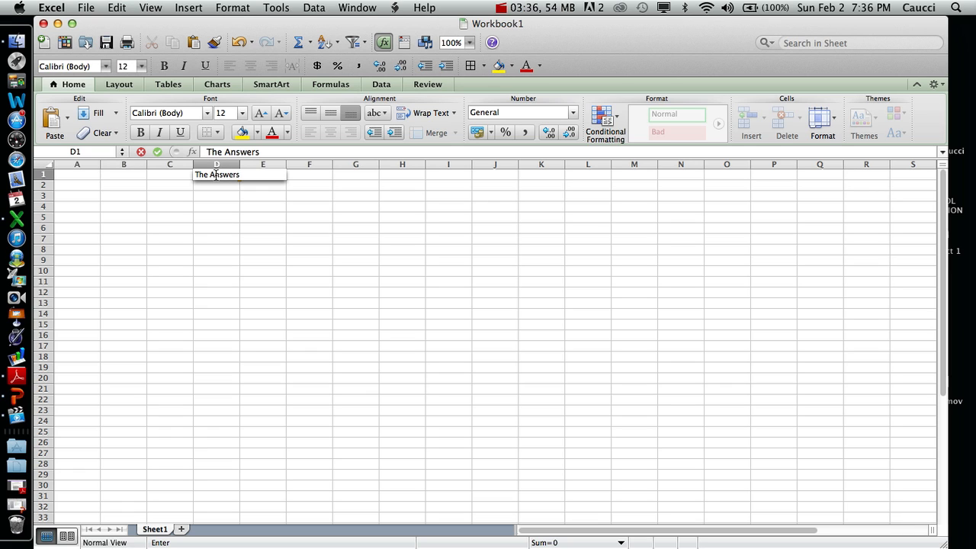
- Enter the row labels Add in cell A2 and Subtract in cell A3
left_click(64, 186)
type("A")
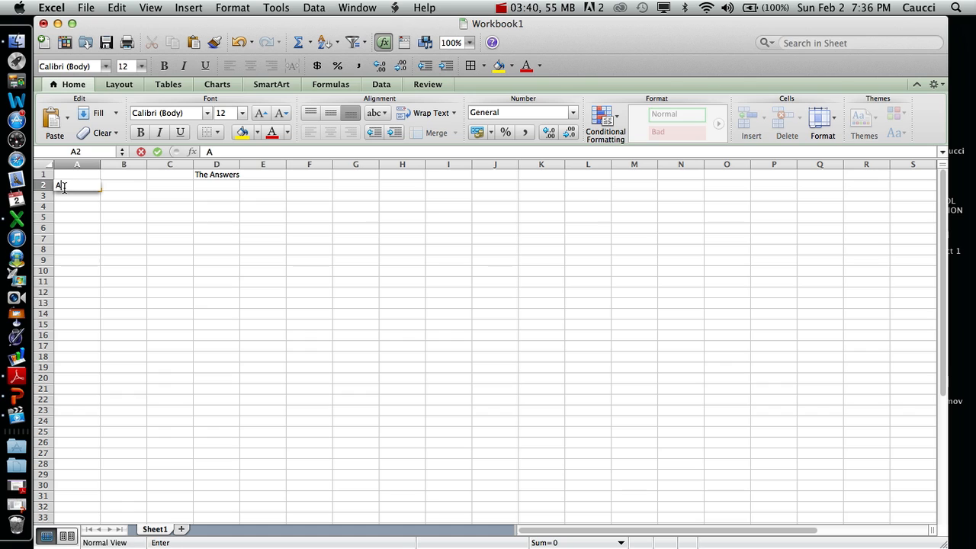
type("dd")
key("Return")
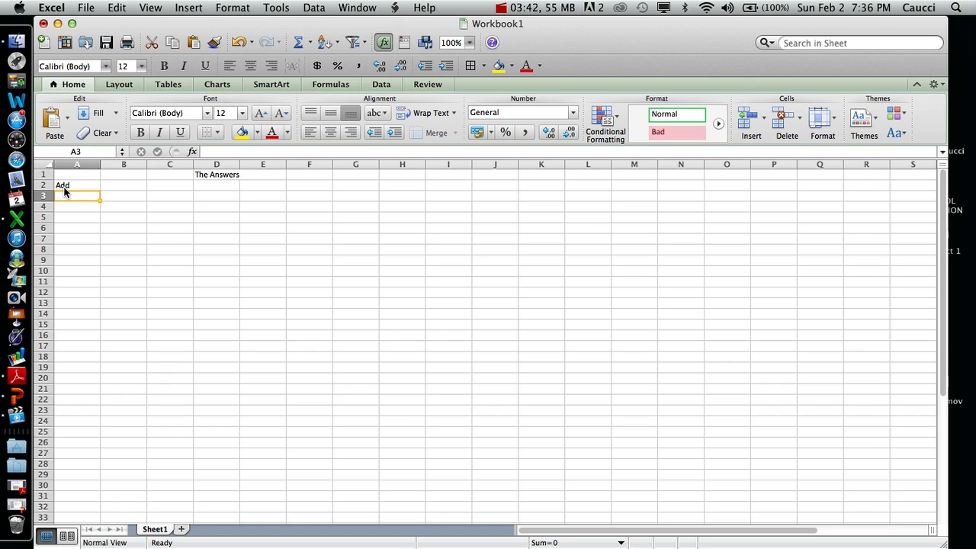
type("Sub")
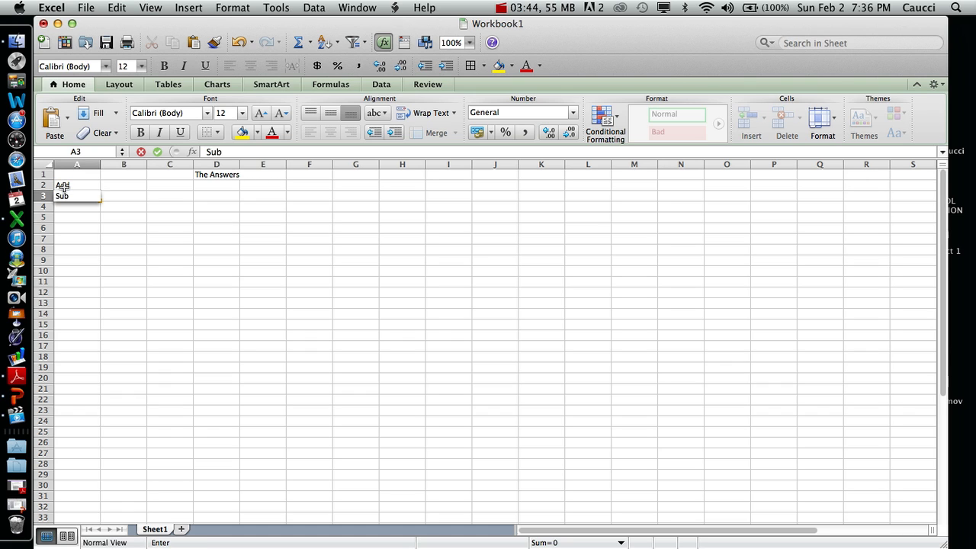
type("tract")
key("Return")
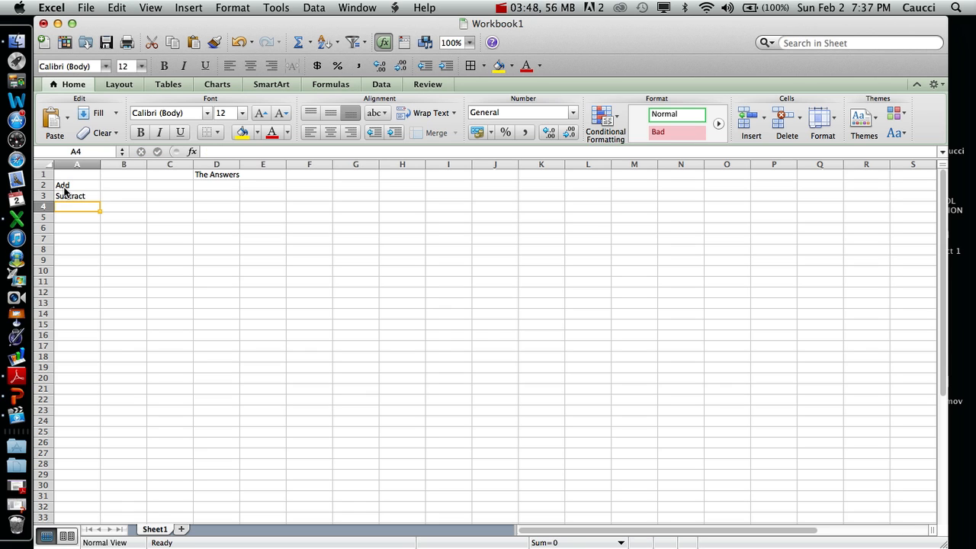
- Enter the row labels Multiply in cell A4 and Divide in cell A5
type("Mu")
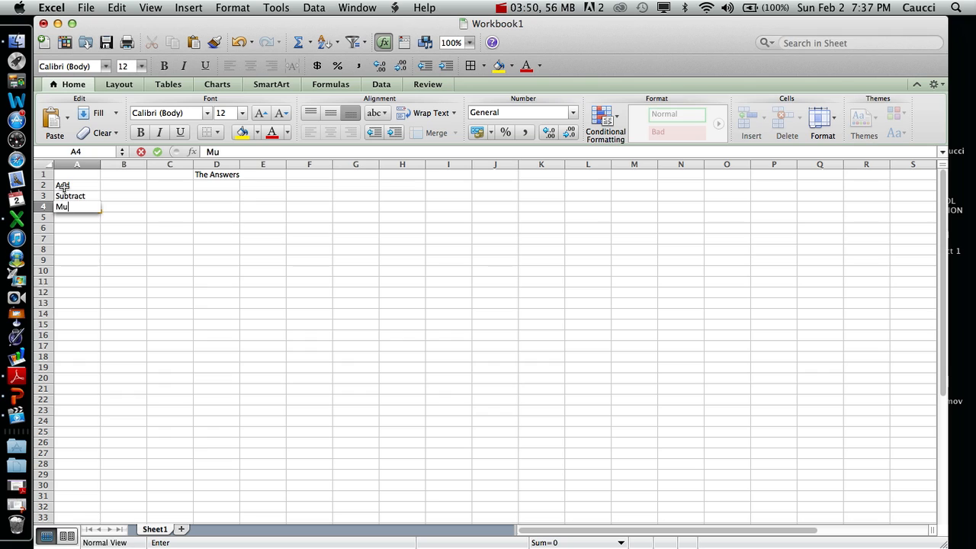
type("ltiply")
key("Return")
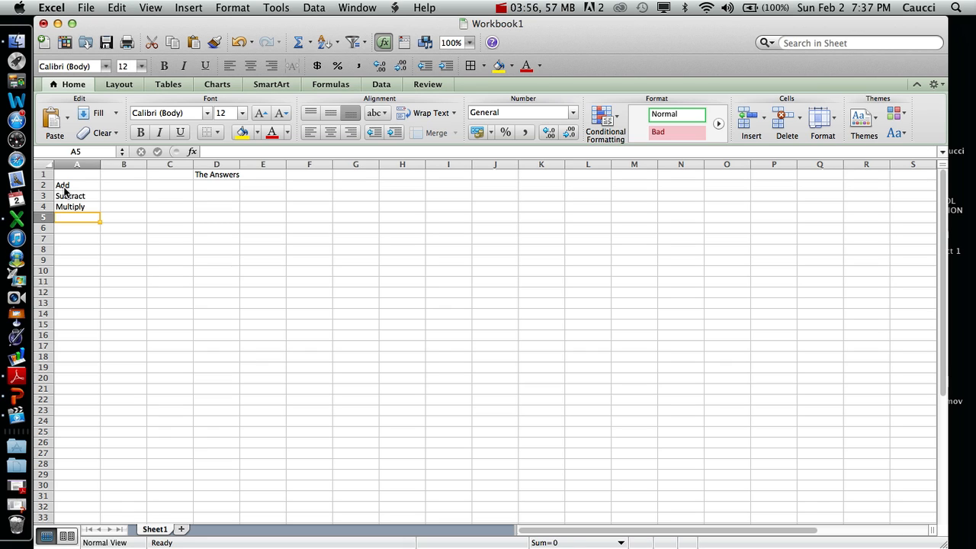
type("D")
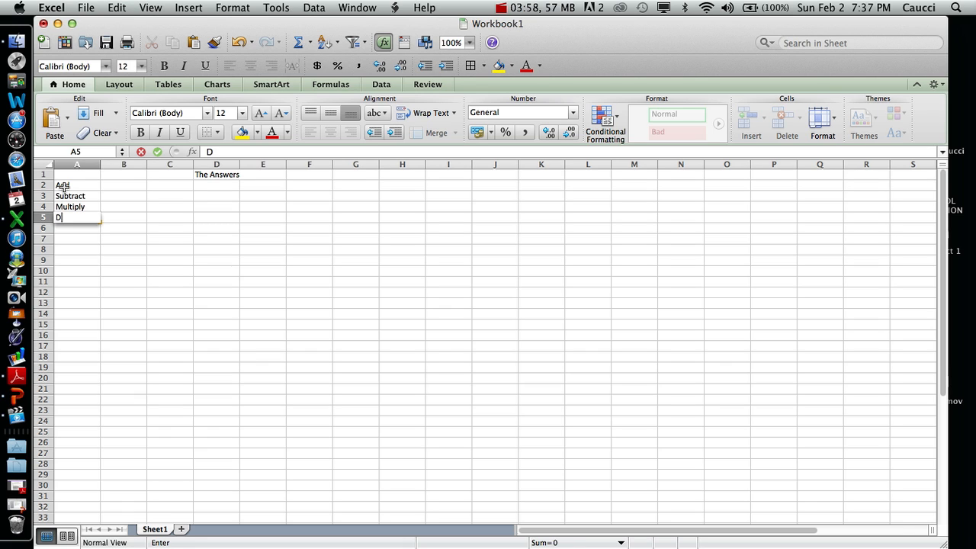
type("ivide")
- Enter the numbers 389 in cell B2 and 936 in cell B3
left_click(131, 187)
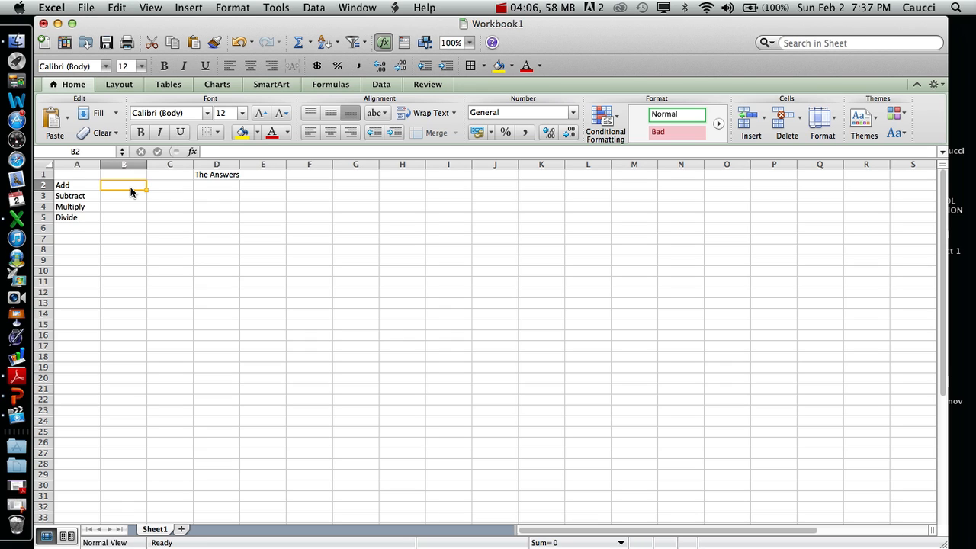
type("389")
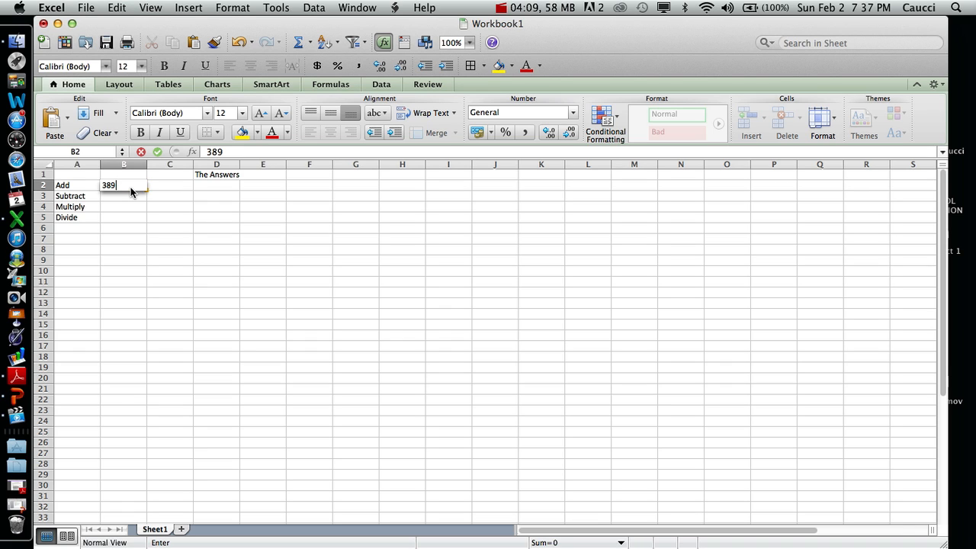
key("Return")
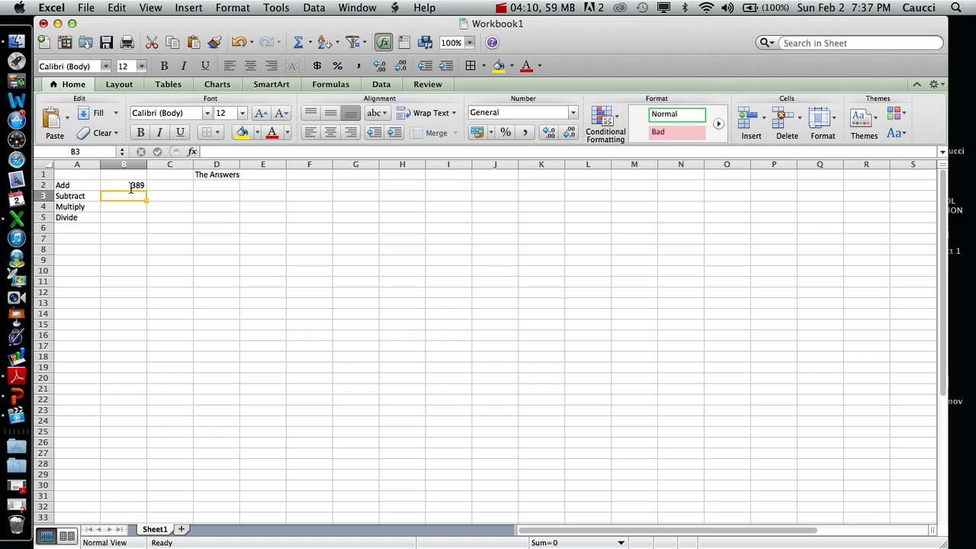
type("936")
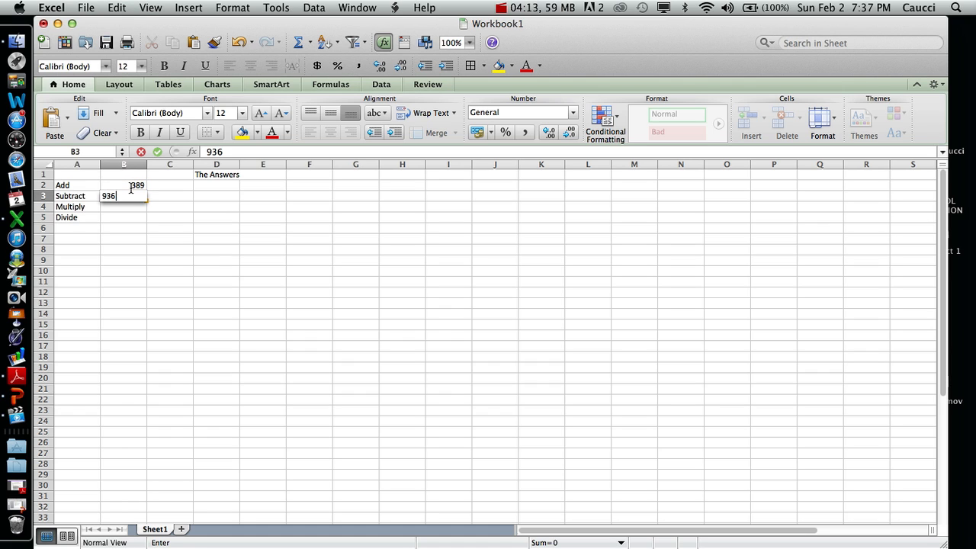
key("Return")
- Enter the numbers 450 in cell B4 and 278100 in cell B5
type("450")
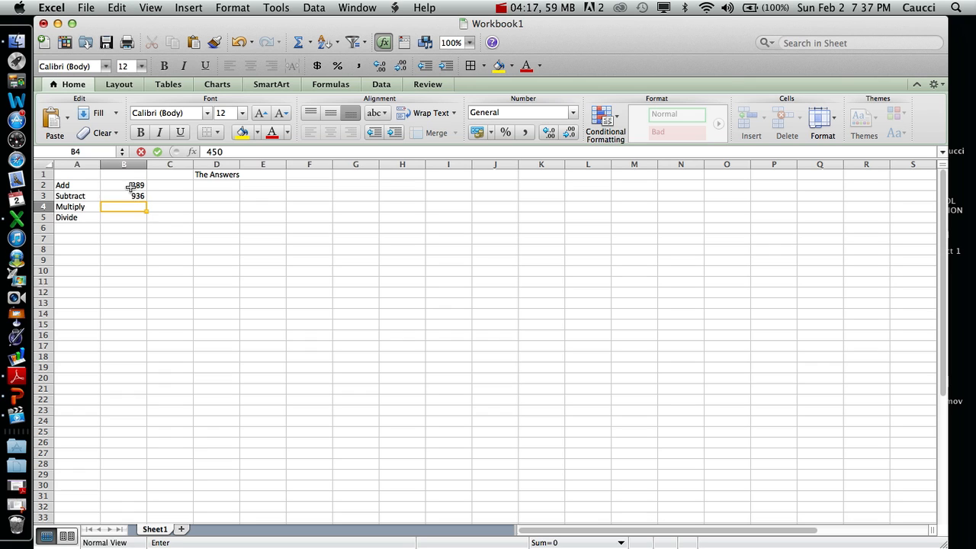
key("Return")
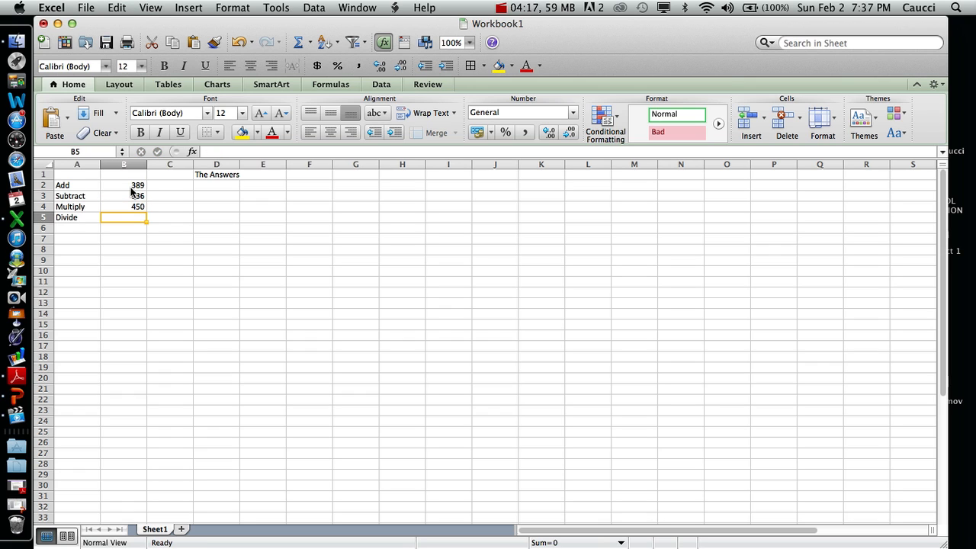
type("2")
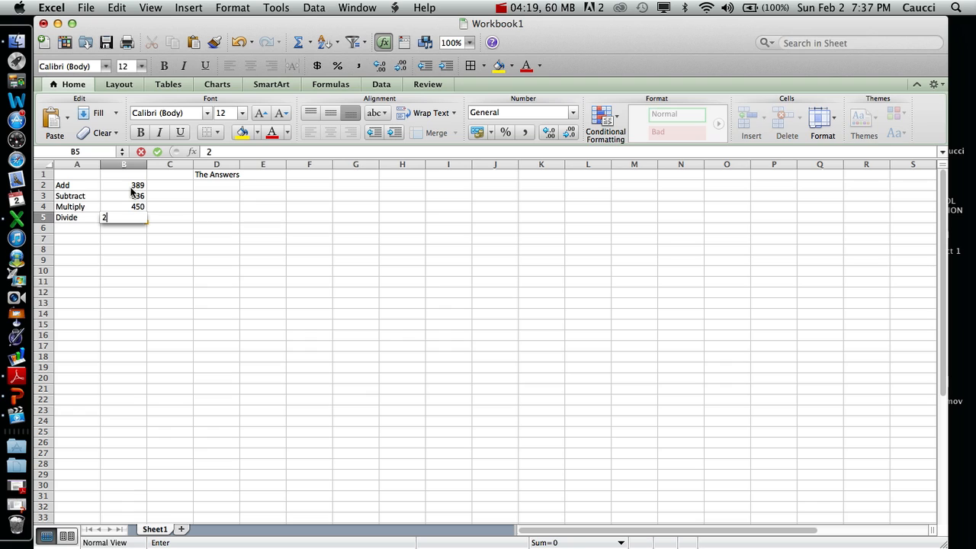
type("78100")
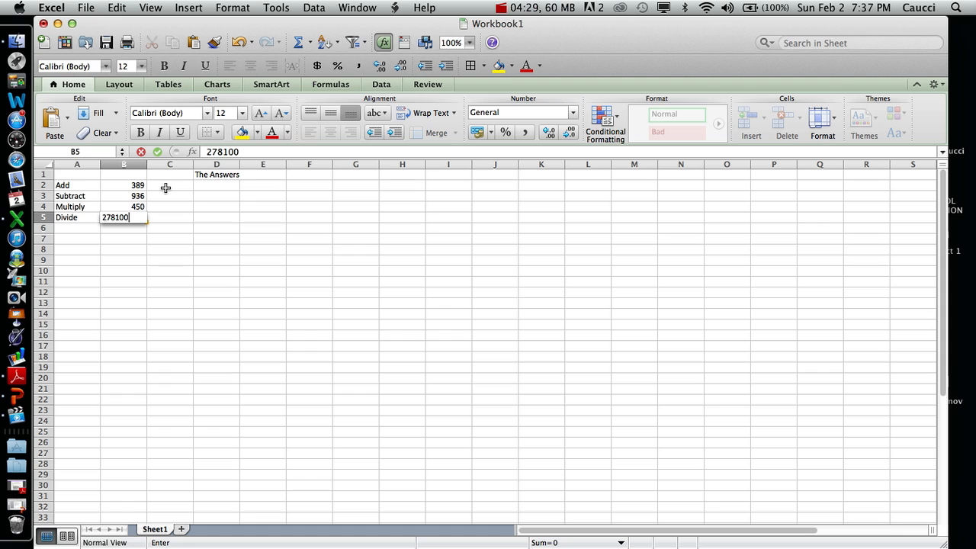
- Enter the numbers 14 in cell C2 and 257 in cell C3
left_click(166, 188)
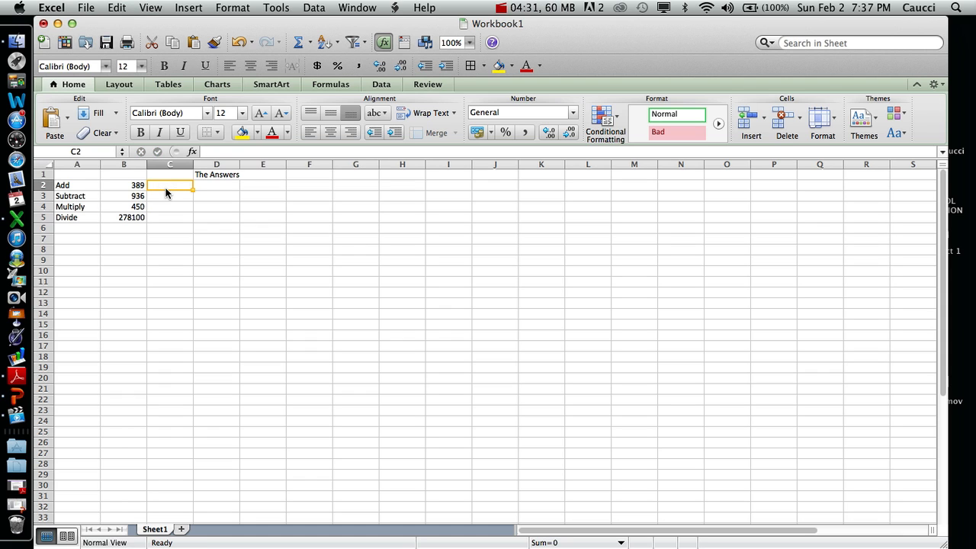
type("14")
key("Return")
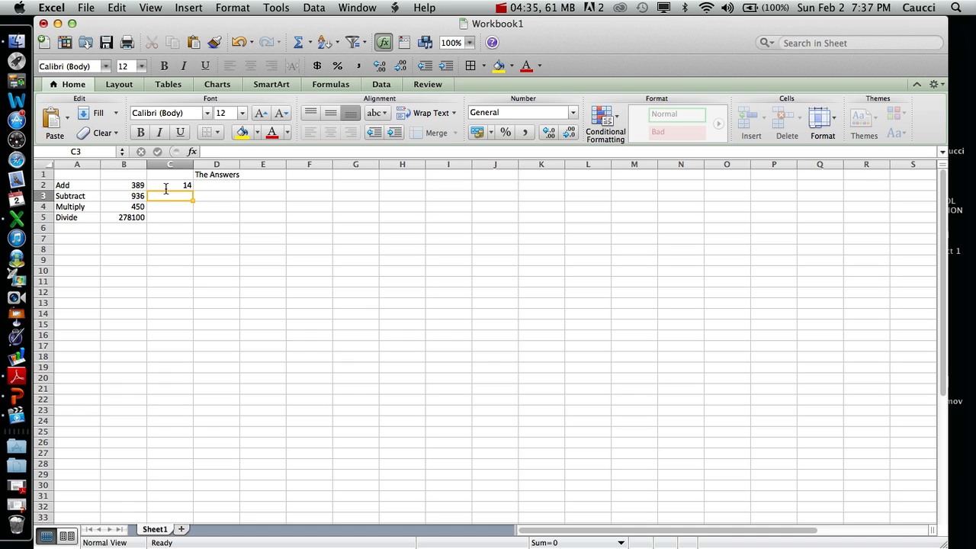
type("257")
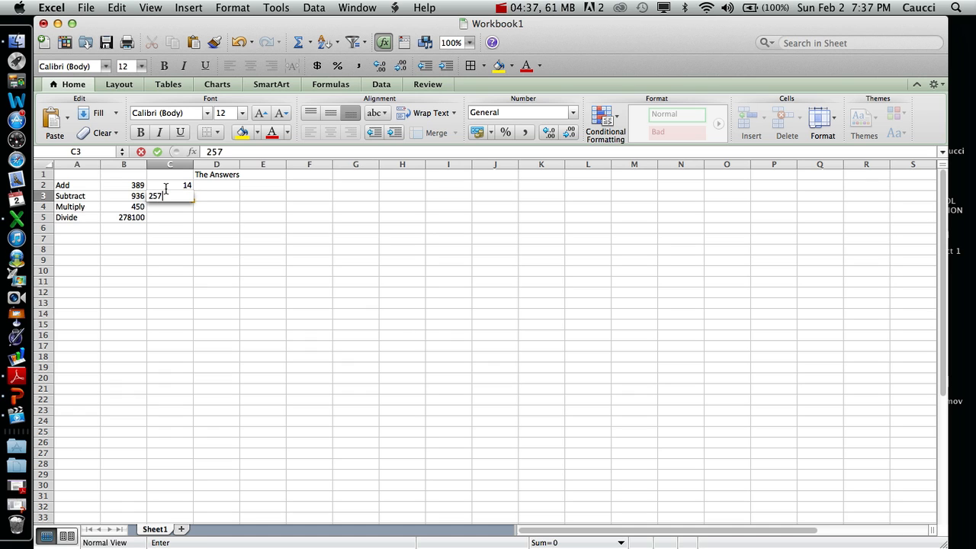
key("Return")
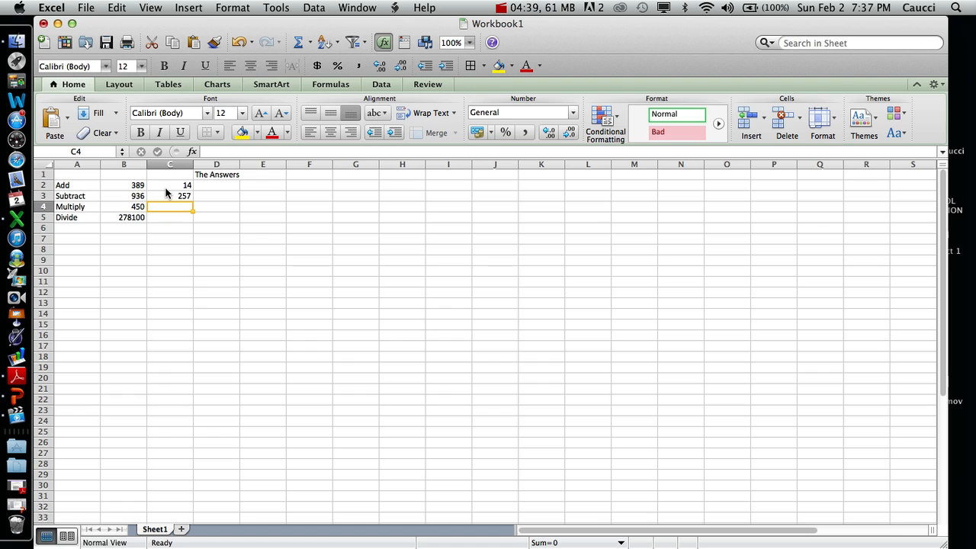
- Enter the numbers 8 in cell C4 and 300 in cell C5
type("8")
key("Return")
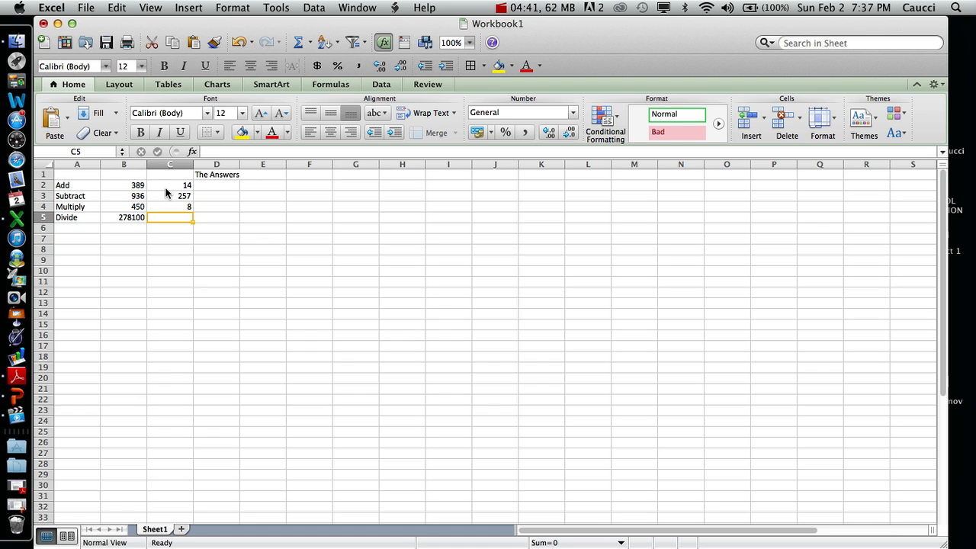
type("300")
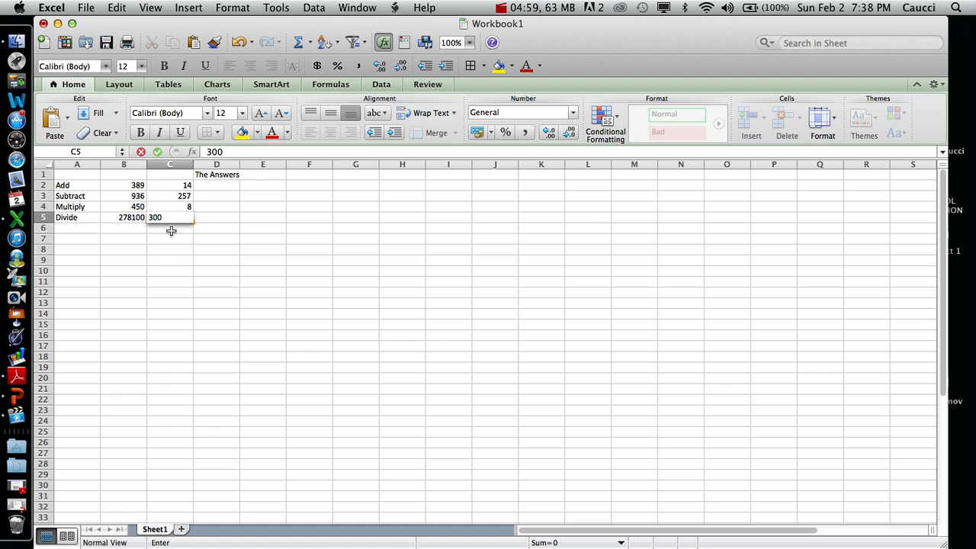
left_click(171, 228)
- Replace the value in cell C5 with 301
left_click(176, 217)
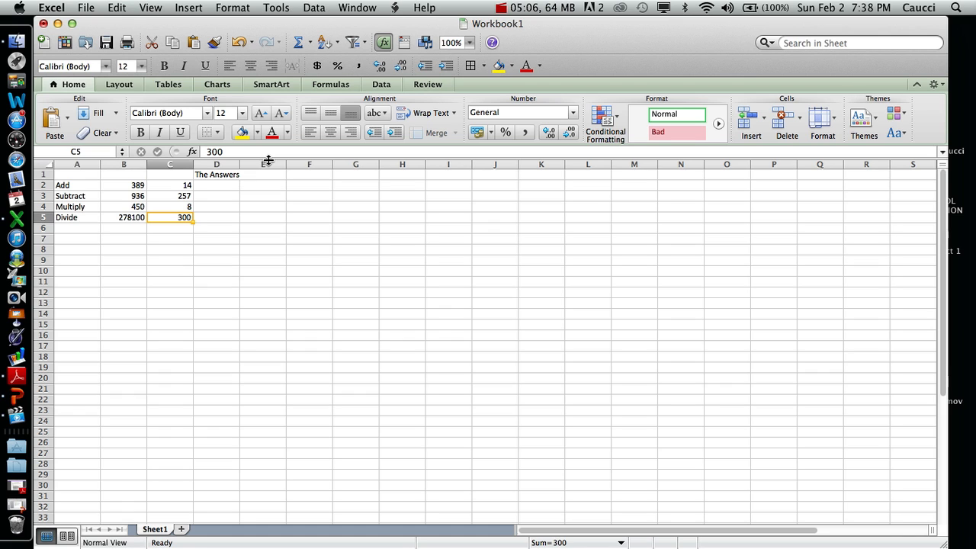
key("super+c")
type("301")
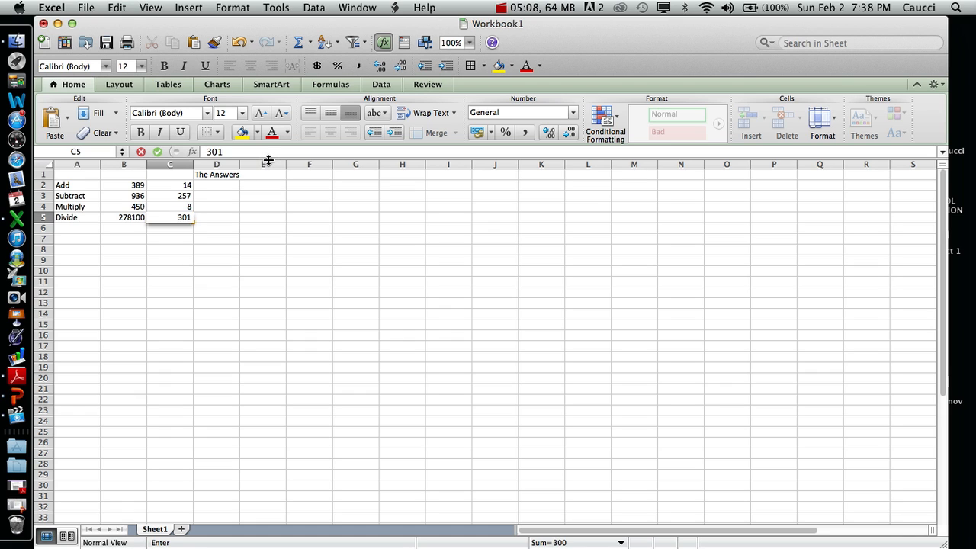
key("Return")
key("Up")
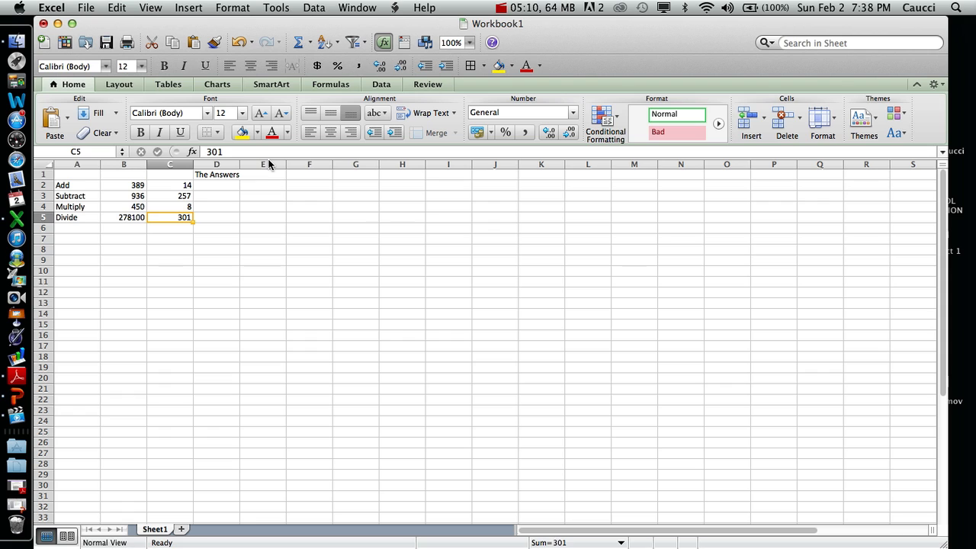
- Set the value in cell C5 back to 300
key("BackSpace")
type("300")
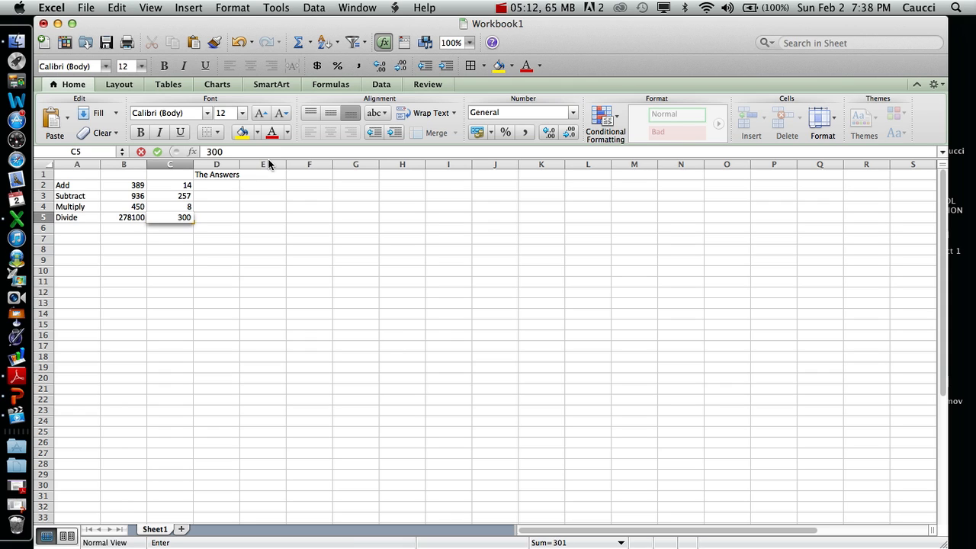
key("Return")
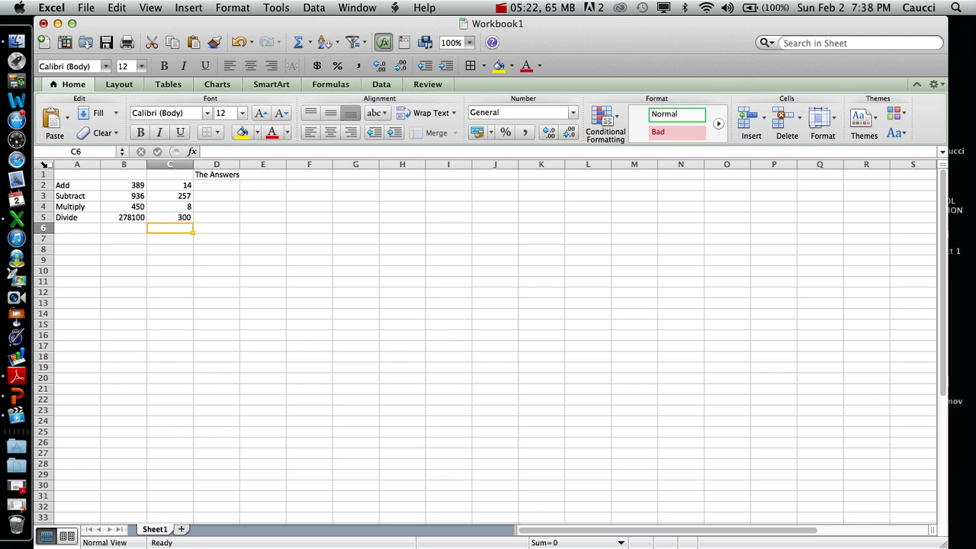
- Select the entire worksheet and apply AutoFit to its rows
left_click(45, 163)
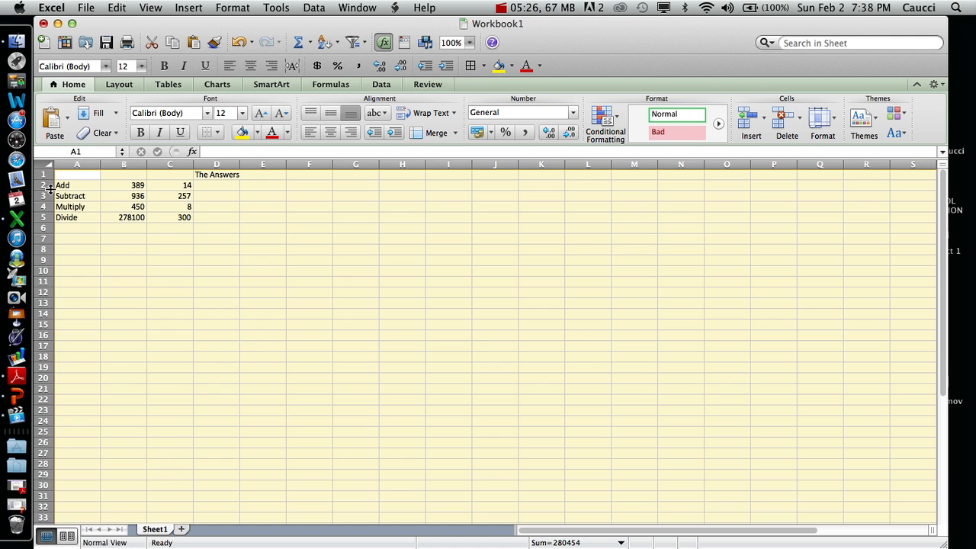
left_click(190, 252)
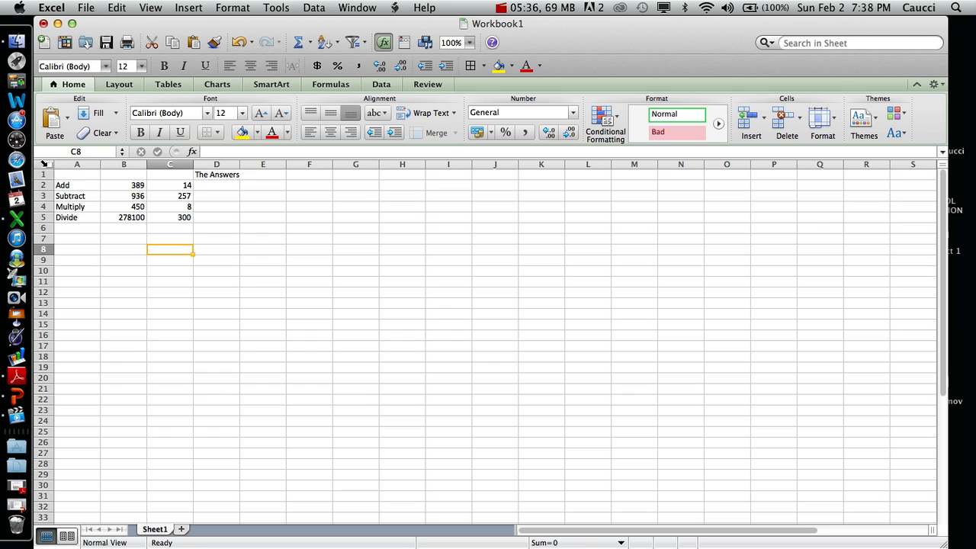
left_click(45, 163)
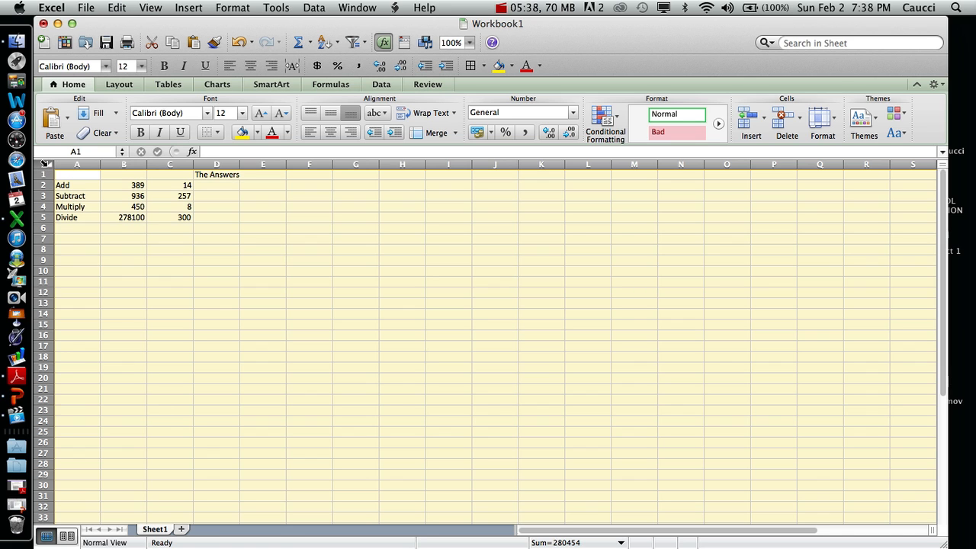
left_click(234, 7)
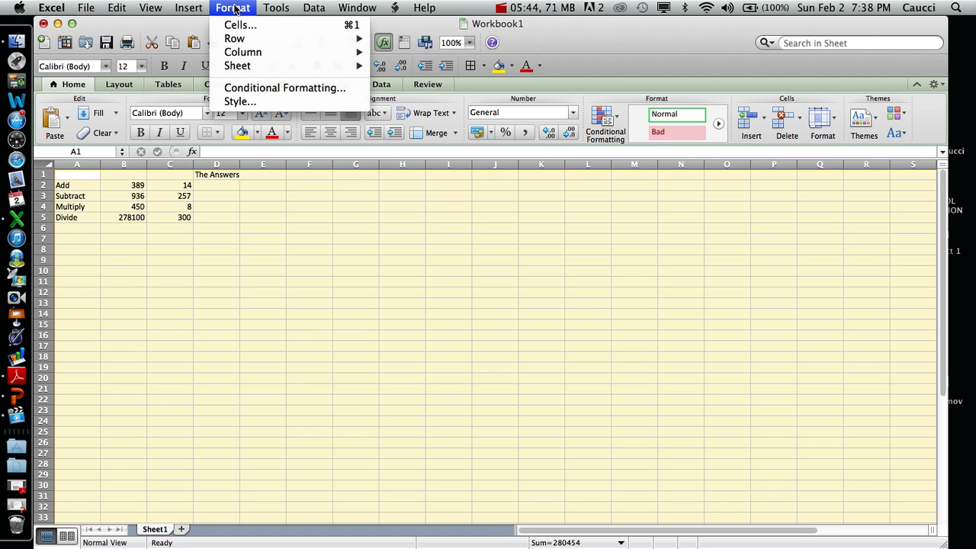
mouse_move(246, 38)
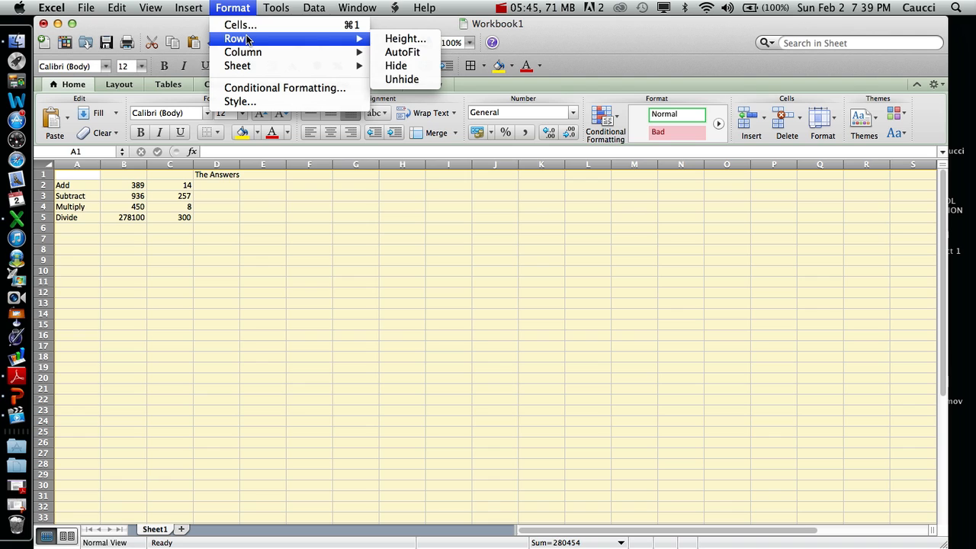
left_click(420, 52)
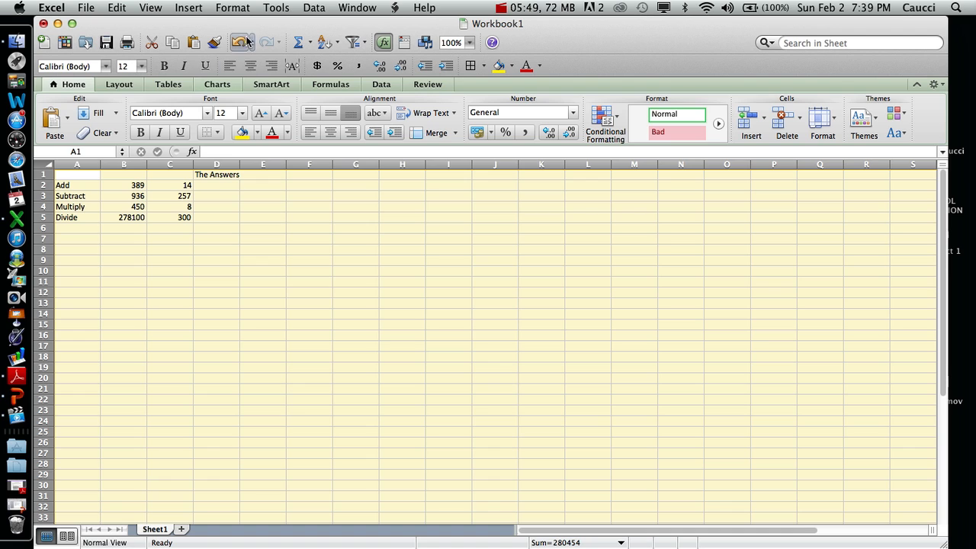
left_click(240, 7)
mouse_move(256, 42)
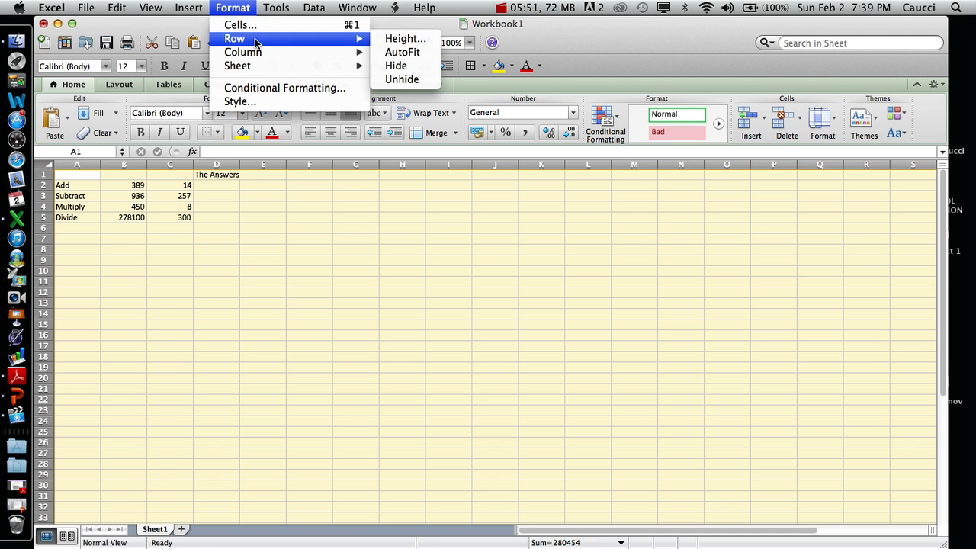
left_click(401, 52)
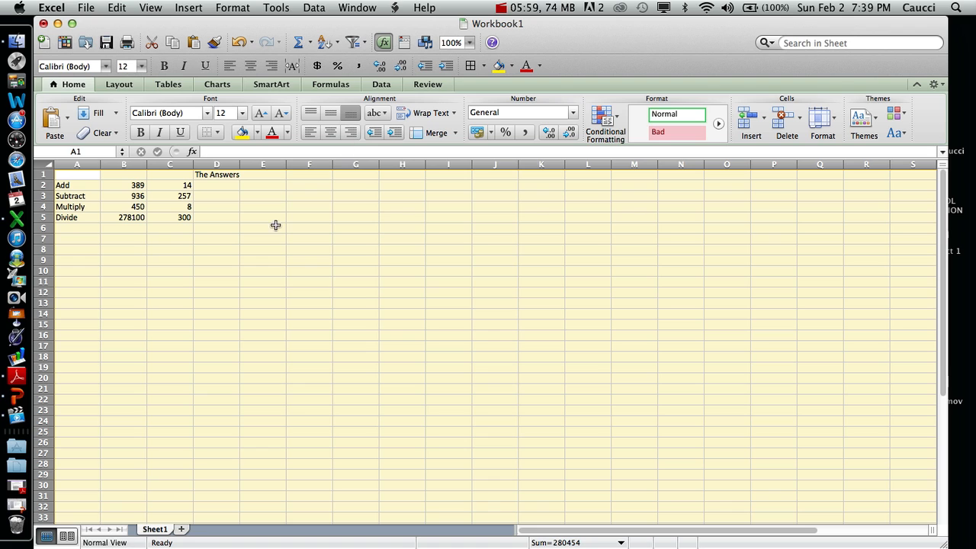
- Fit all column widths to their contents and undo that width change
left_click_drag(239, 164, 239, 164)
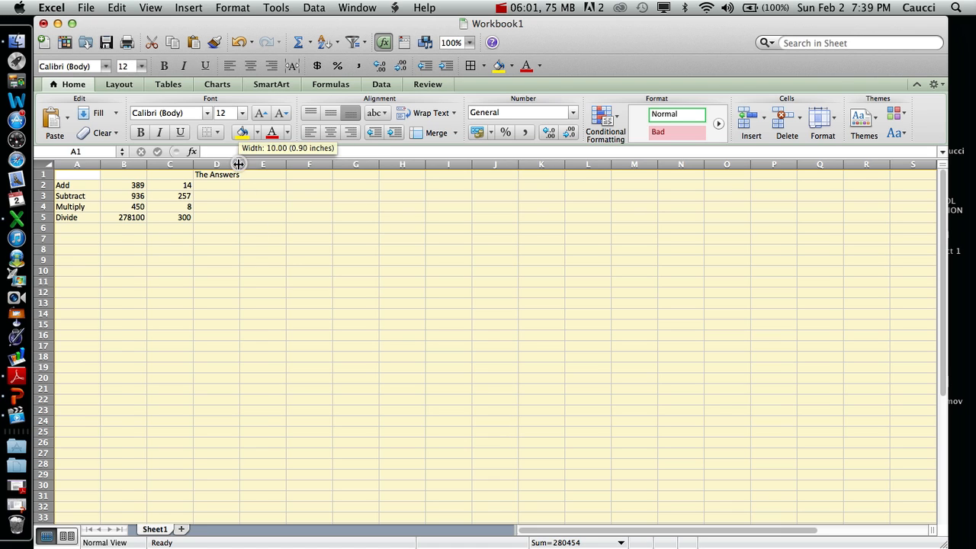
double_click(239, 164)
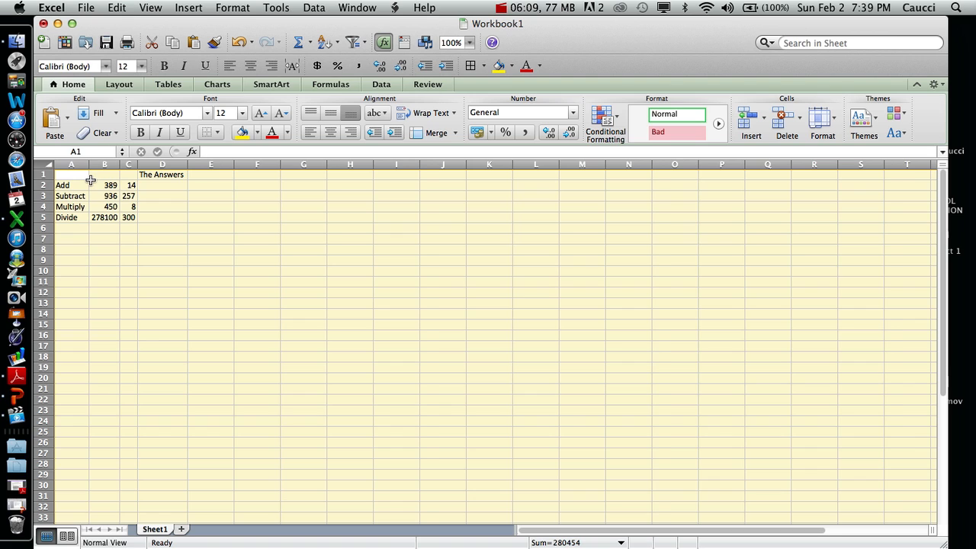
key("super+z")
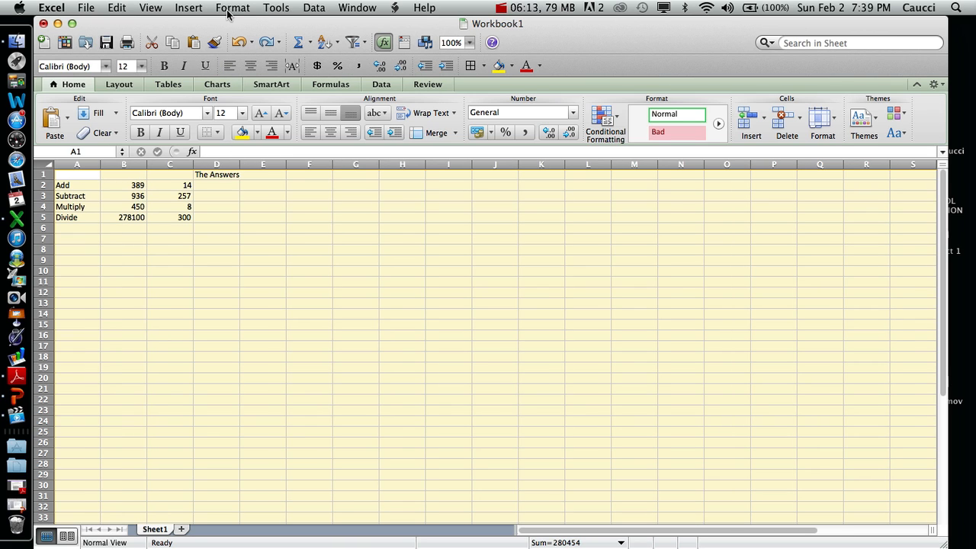
- Reapply AutoFit to the rows of the selected sheet and fit all column widths to their contents
left_click(230, 9)
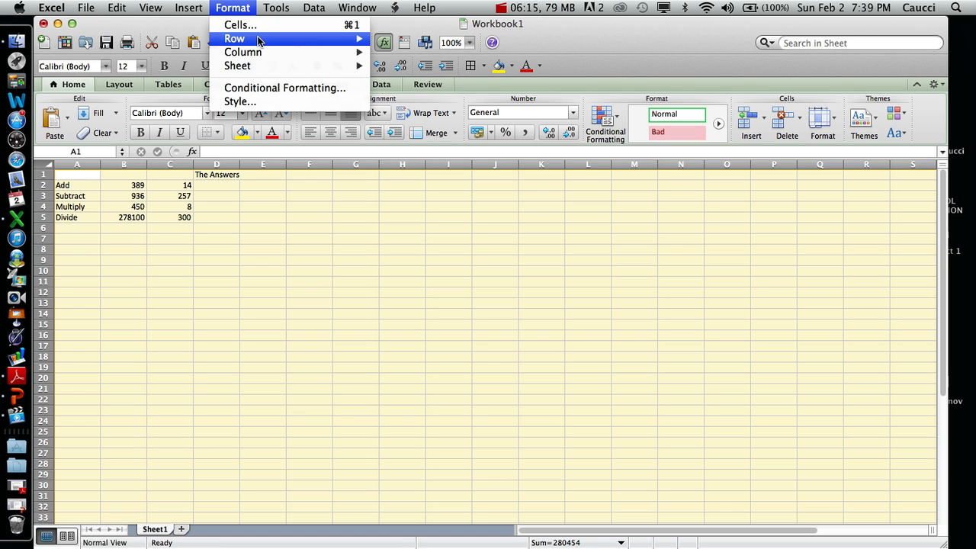
mouse_move(259, 40)
left_click(425, 53)
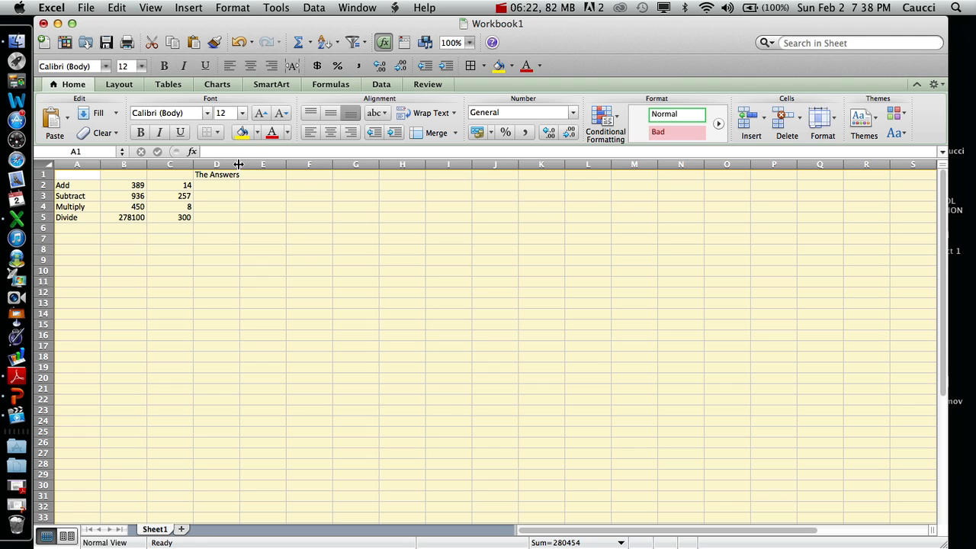
double_click(238, 164)
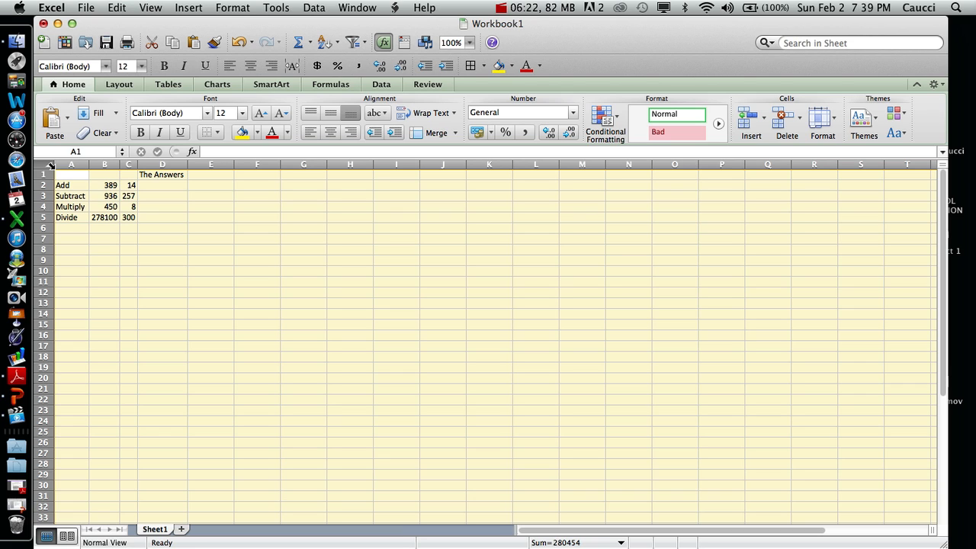
- Set the width of all columns in the selected sheet to 15 and undo that width change
left_click(234, 7)
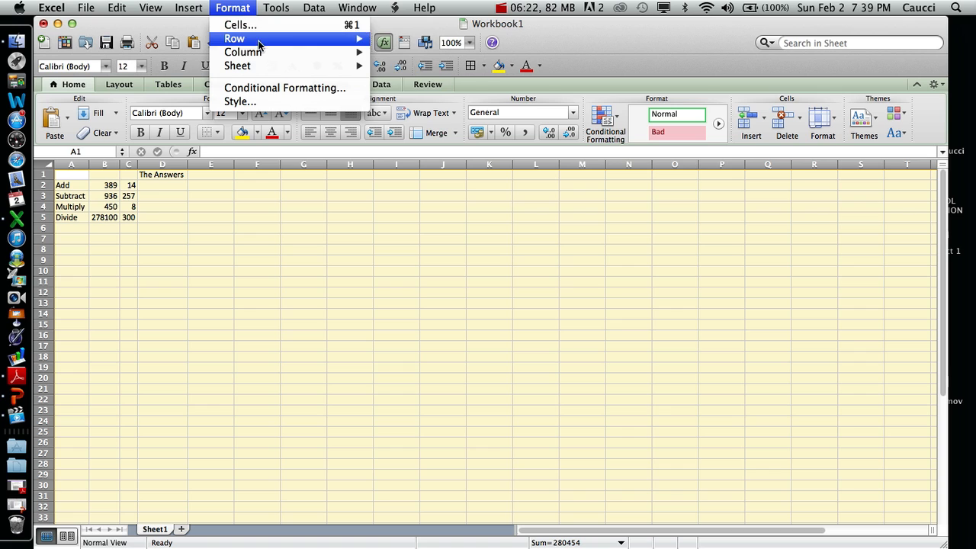
mouse_move(273, 55)
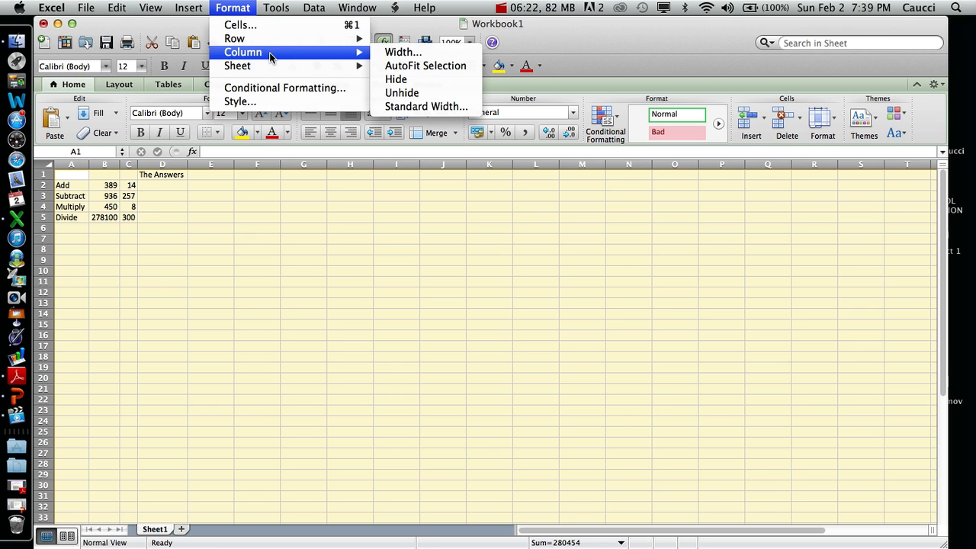
left_click(398, 52)
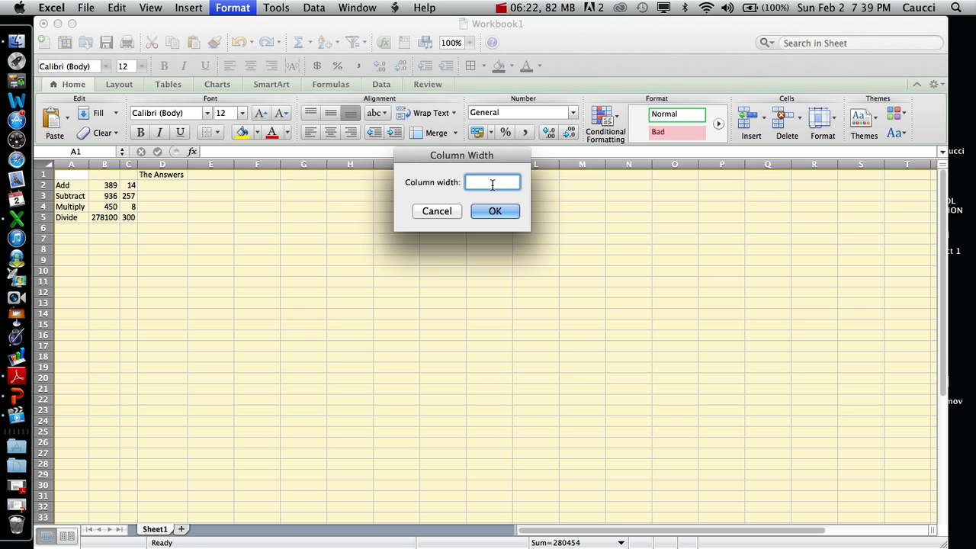
type("15")
key("Return")
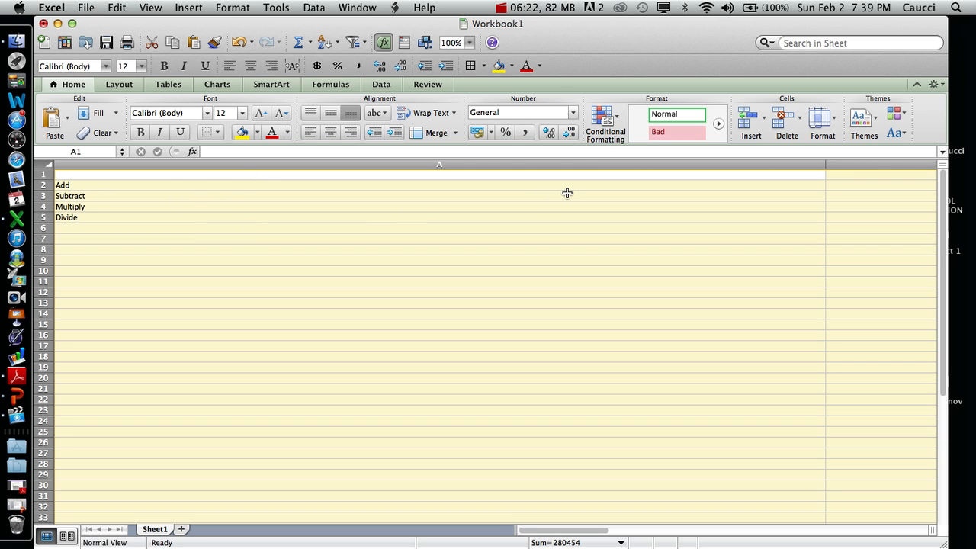
key("super+z")
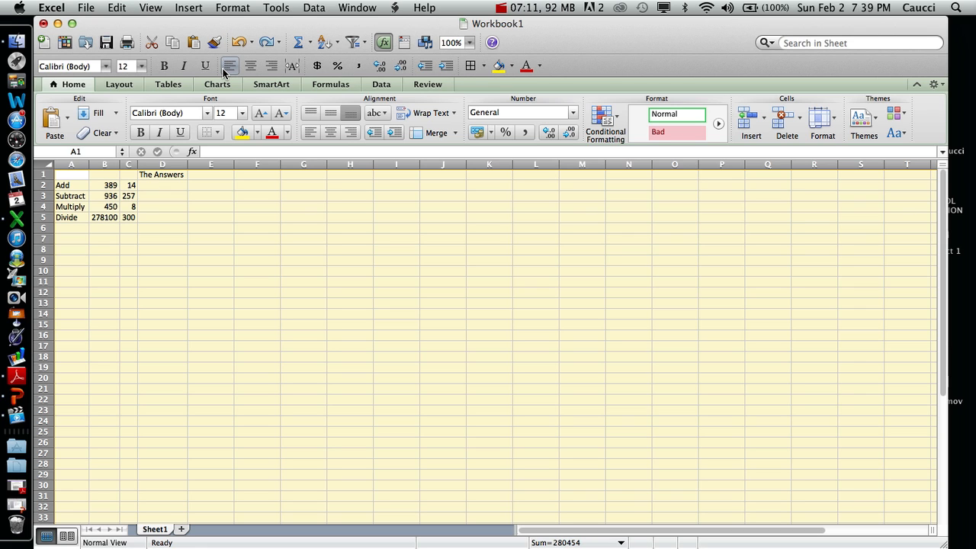
- Change the font of the entire sheet to Arial in the cell formatting settings
left_click(237, 7)
left_click(257, 30)
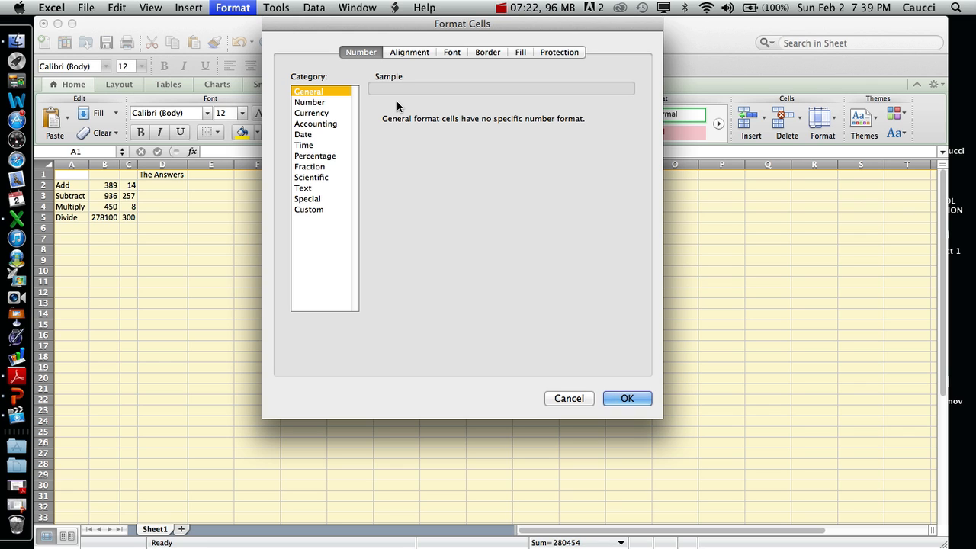
left_click(452, 52)
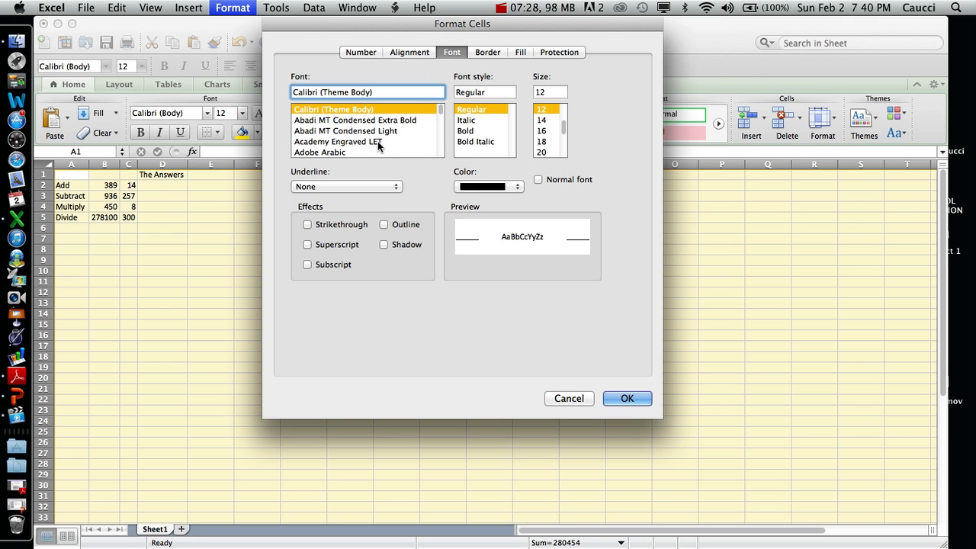
left_click(344, 143)
key("Down")
key("Down")
key("Down")
key("Down")
key("Down")
key("Down")
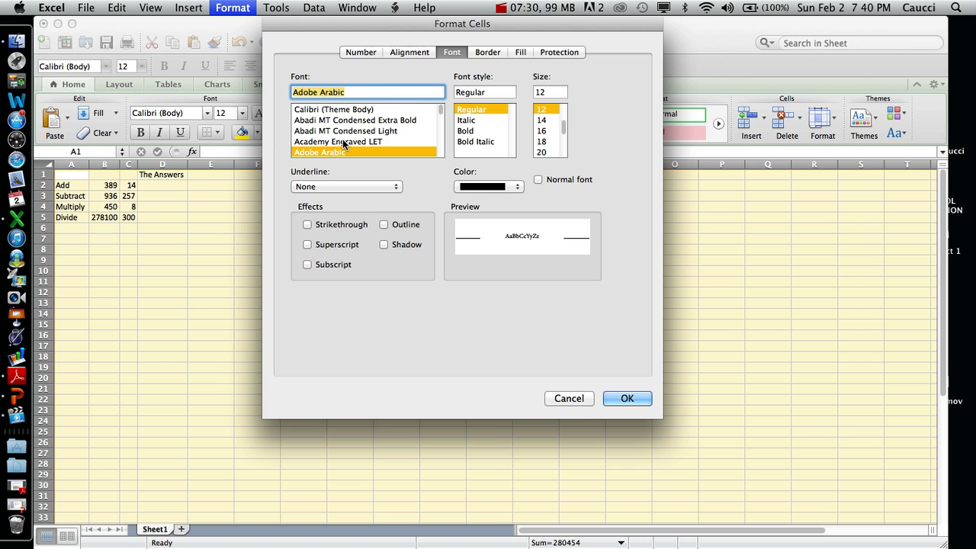
key("Down")
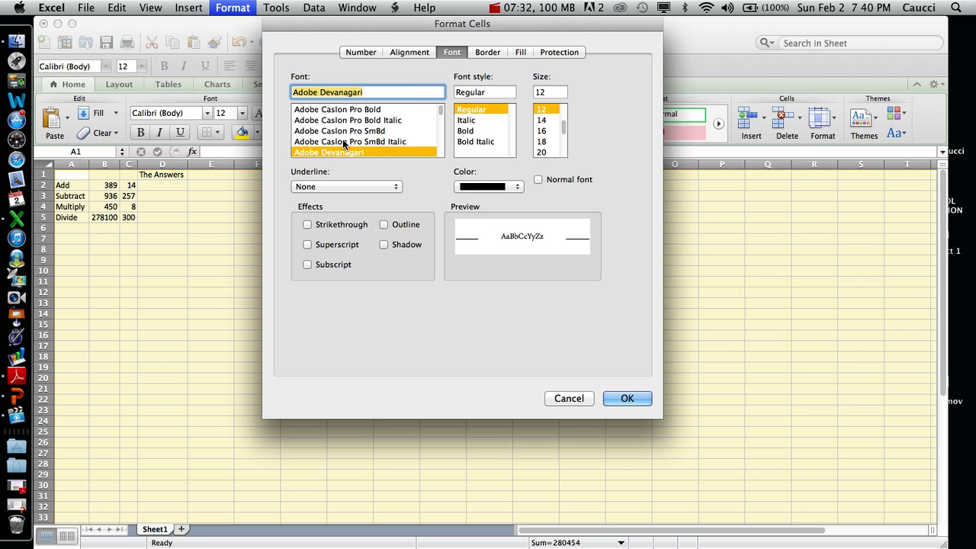
type("ae")
key("BackSpace")
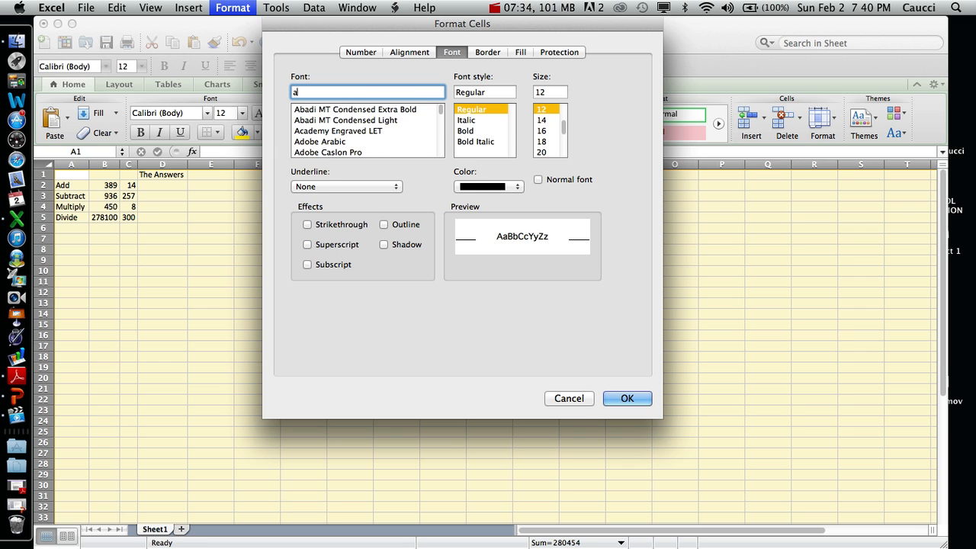
type("r")
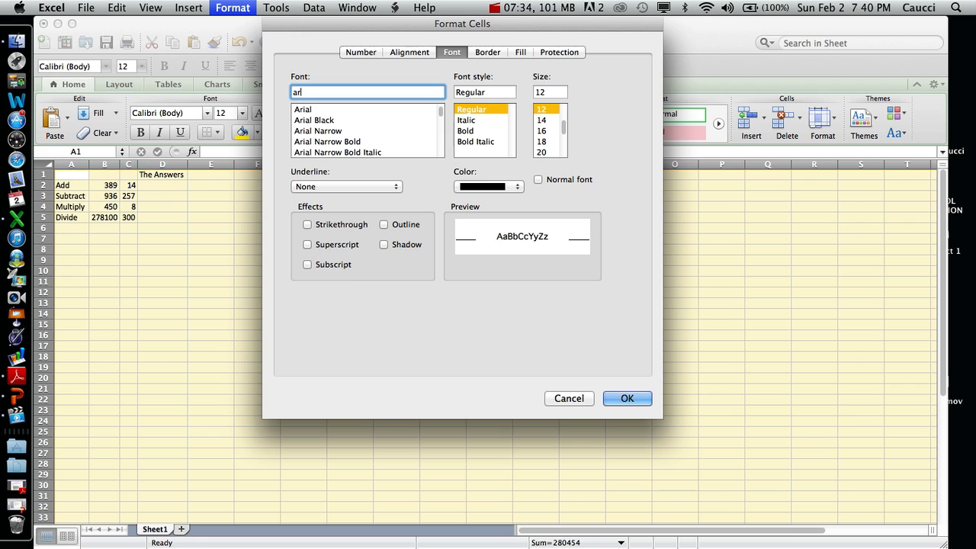
left_click(313, 109)
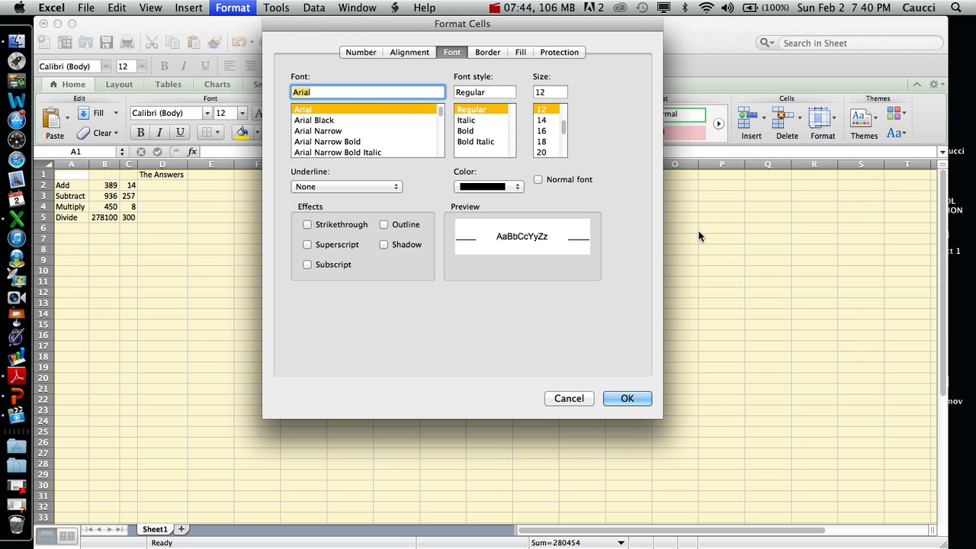
left_click(629, 397)
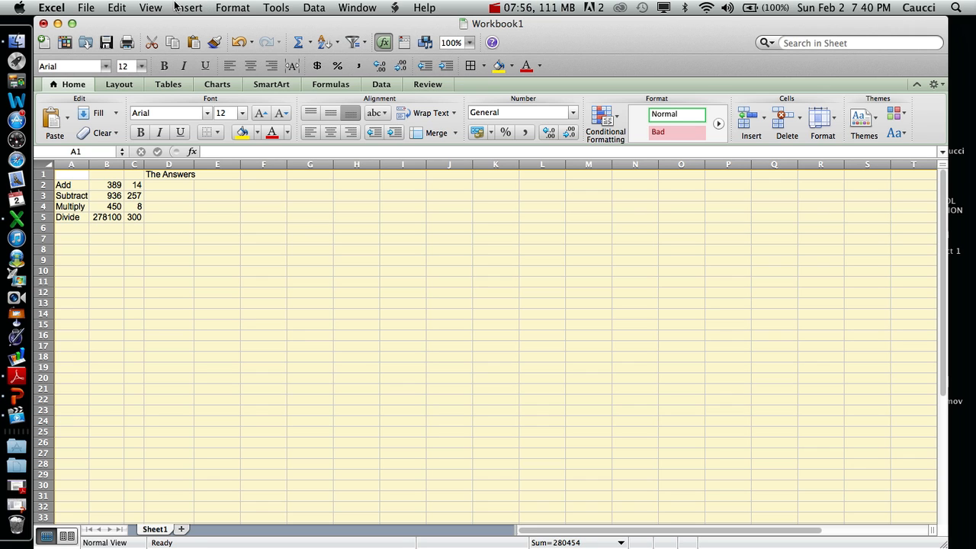
- Set the horizontal text alignment of the entire sheet to Right and deselect the sheet
left_click(231, 8)
left_click(240, 26)
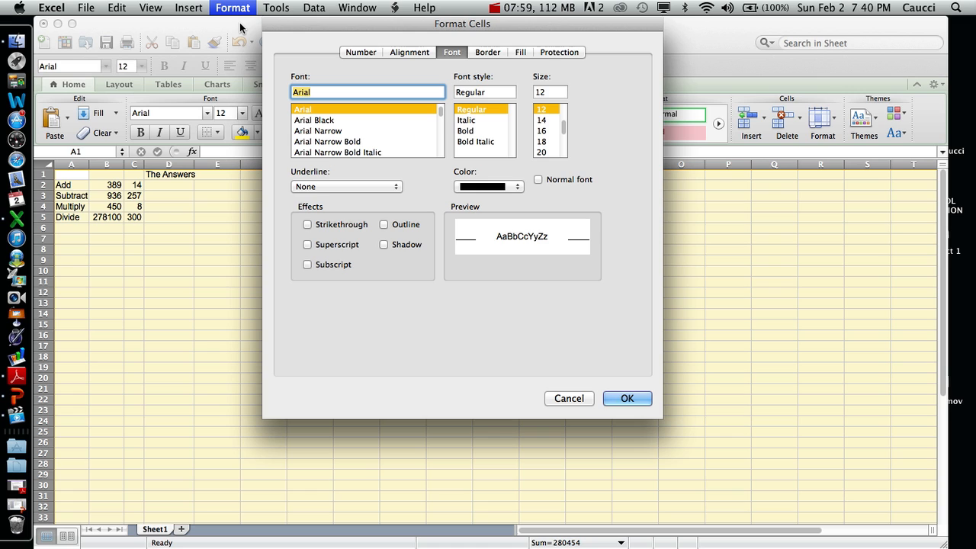
left_click(417, 54)
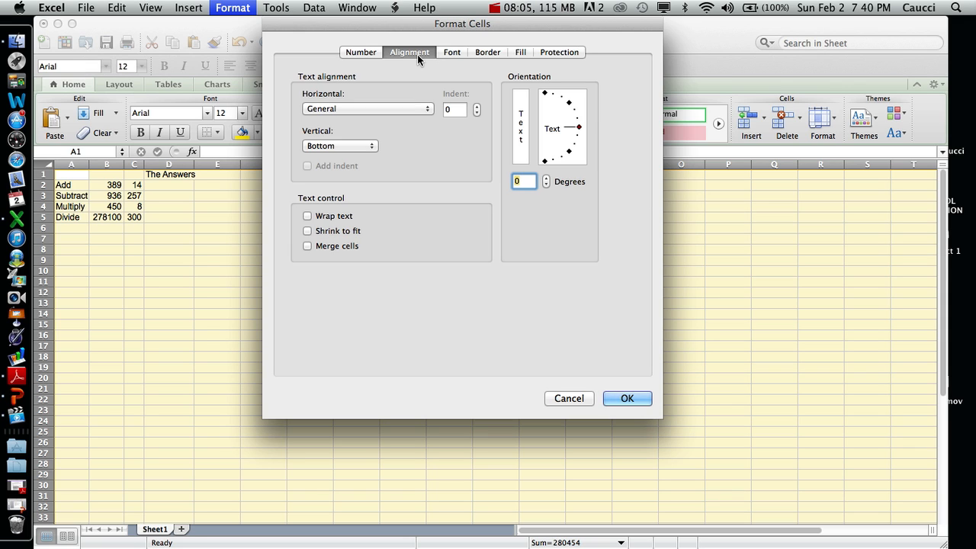
left_click(403, 107)
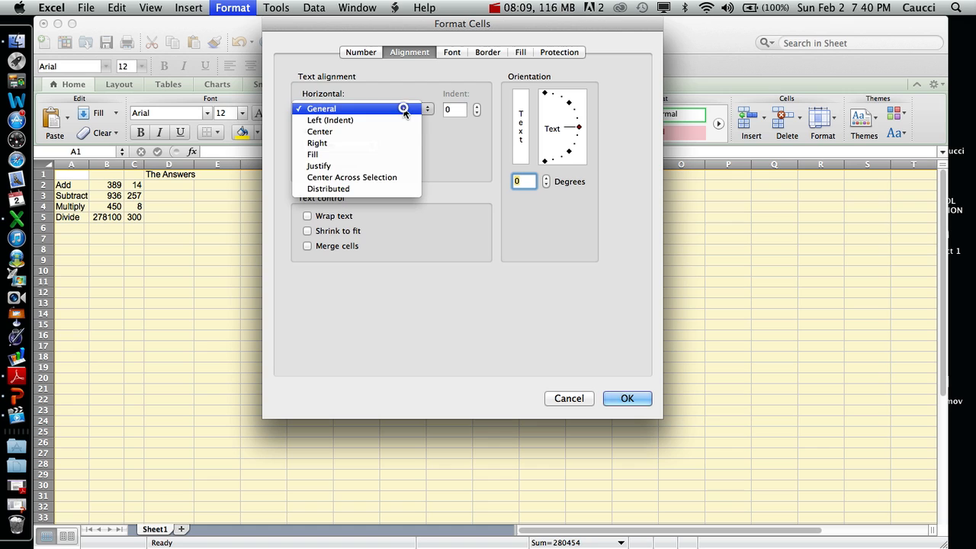
left_click(381, 150)
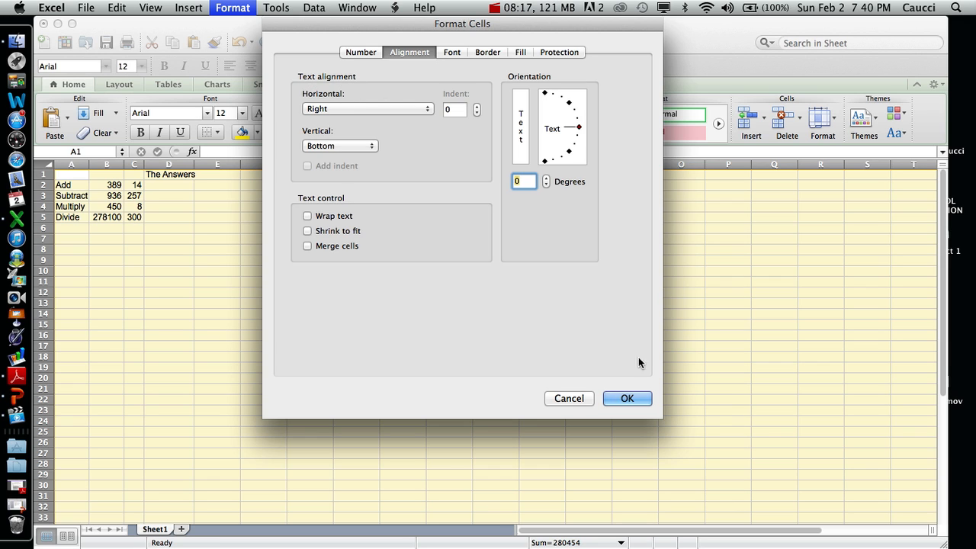
left_click(624, 399)
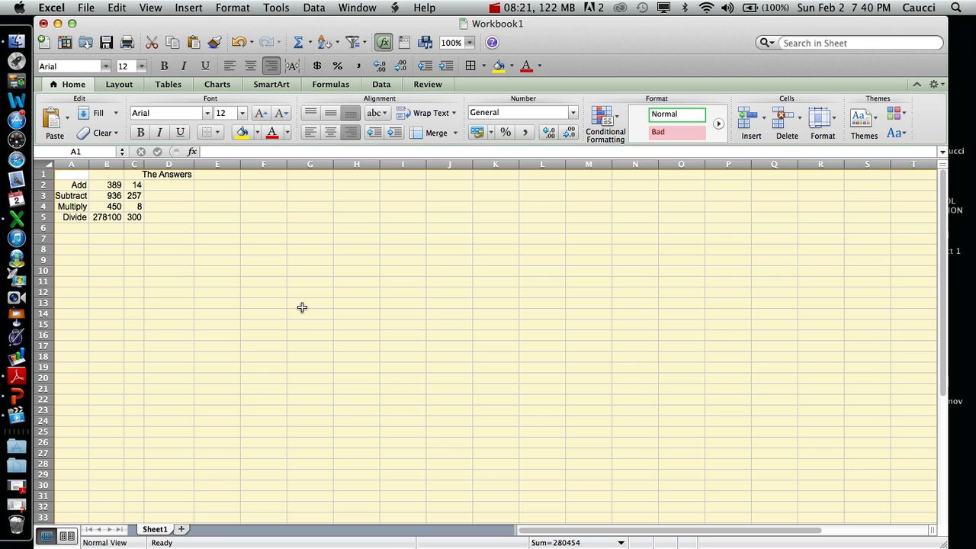
left_click(140, 220)
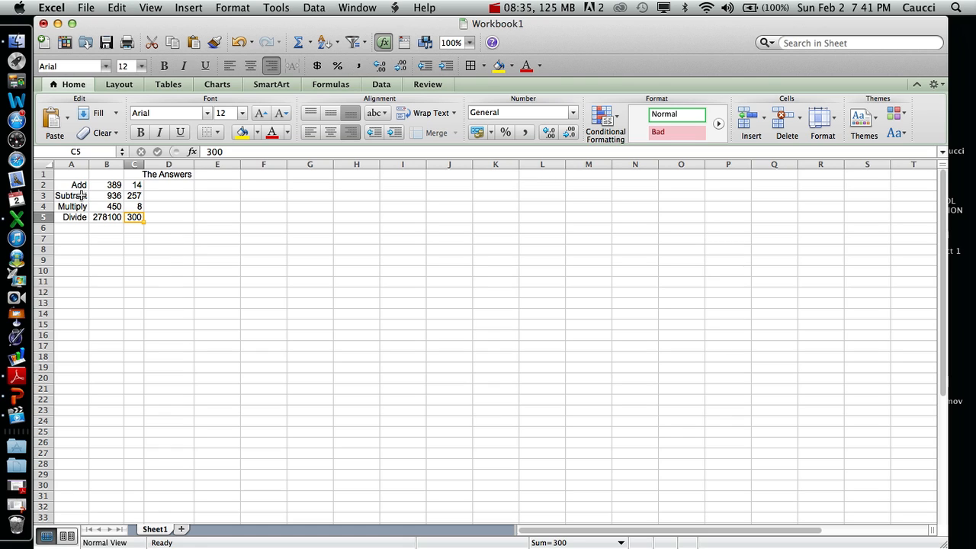
- Add a right border to the operation labels in cells A2 through A5
left_click(76, 184)
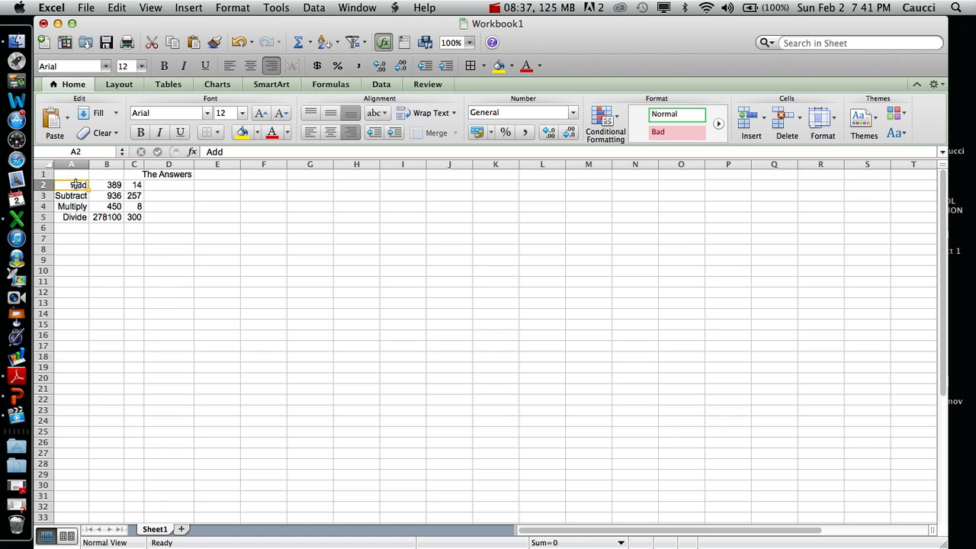
left_click_drag(79, 184, 75, 215)
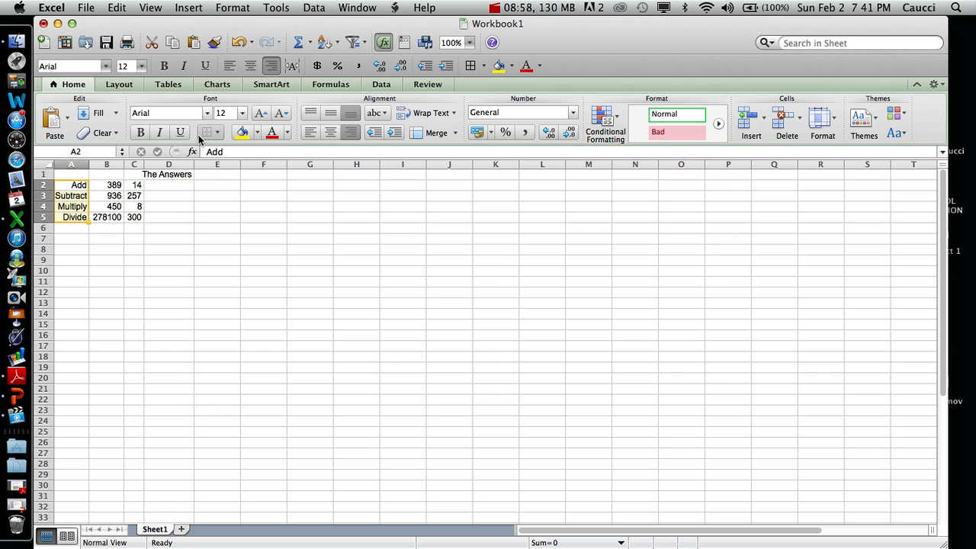
left_click(218, 134)
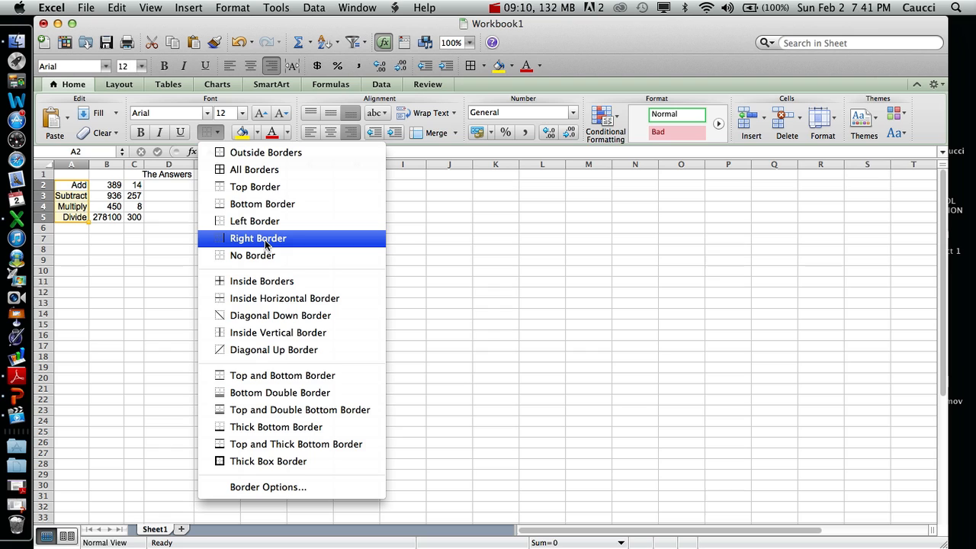
left_click(265, 239)
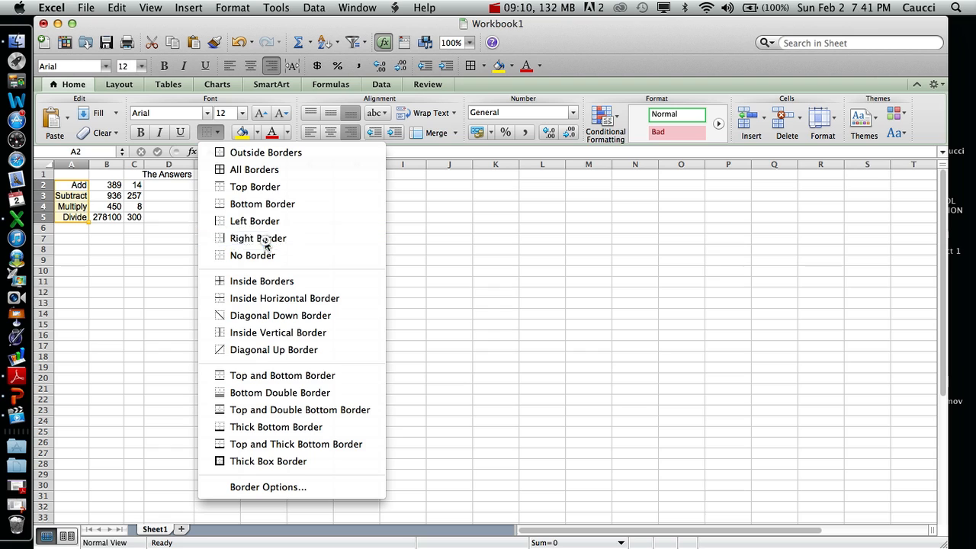
left_click(138, 266)
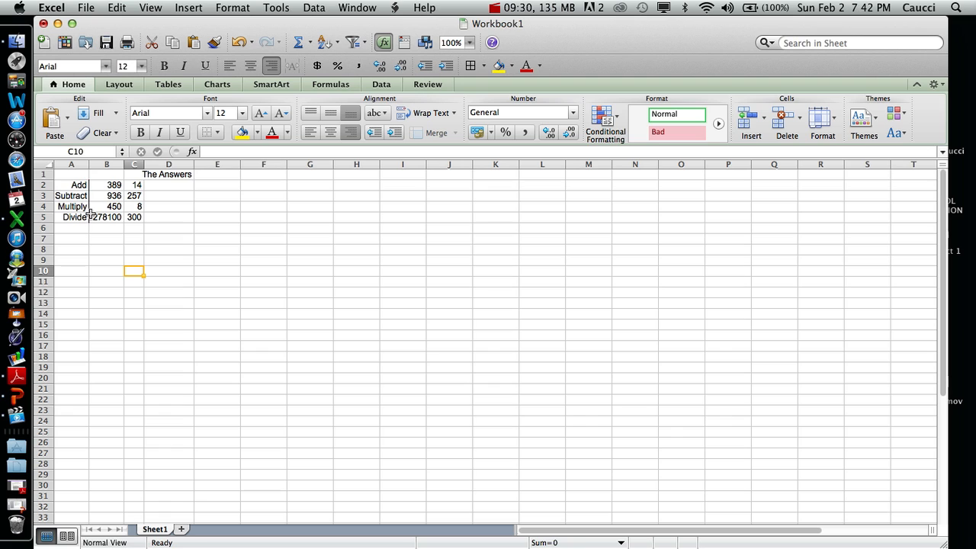
- Add a left border to the empty answer cells D2 through D5
left_click(172, 186)
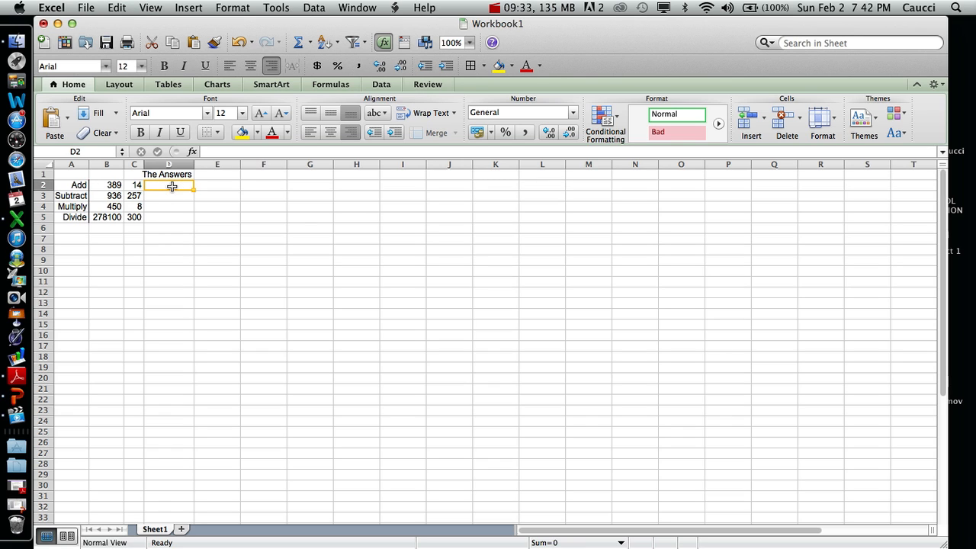
left_click_drag(171, 187, 171, 218)
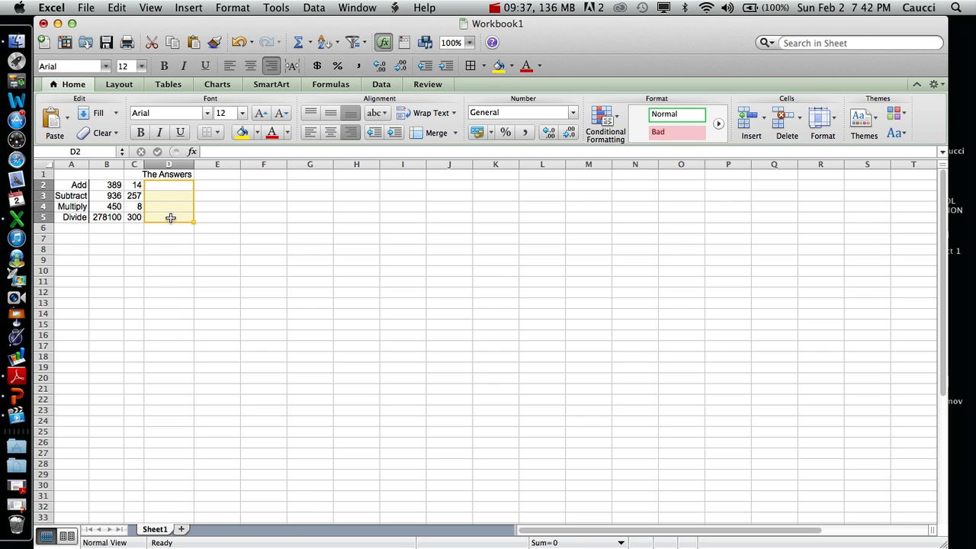
left_click(218, 133)
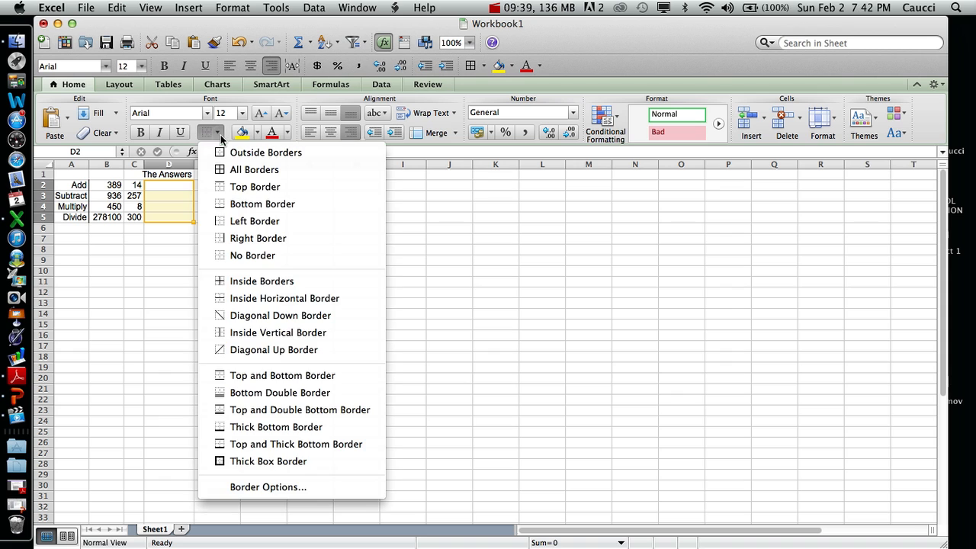
left_click(259, 221)
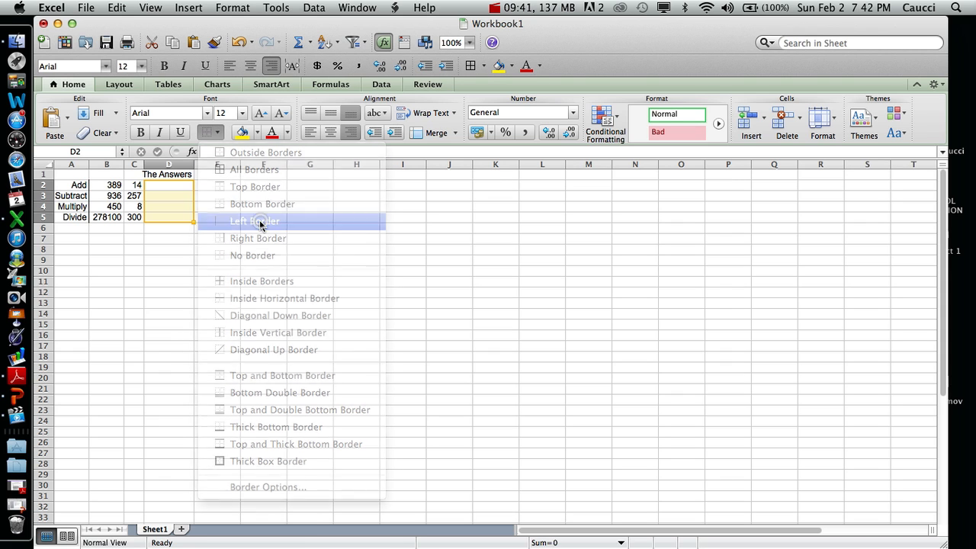
left_click(186, 247)
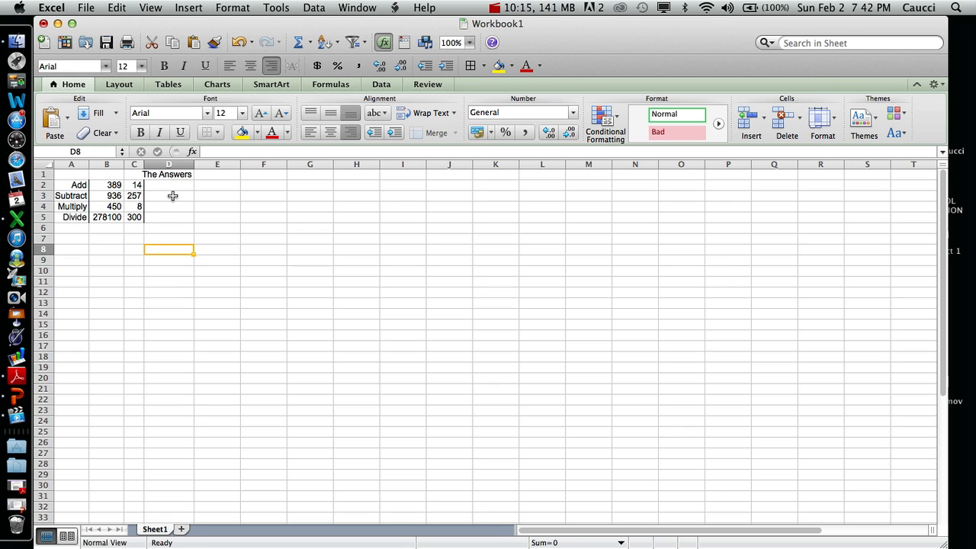
- Enter the formula =b5+c4 in cell D2 and reselect that cell
left_click(168, 186)
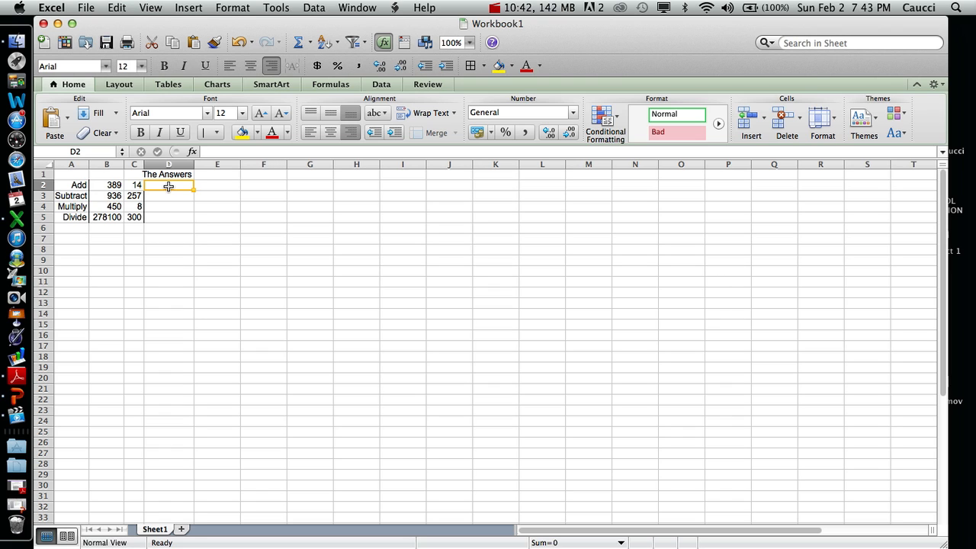
type("=")
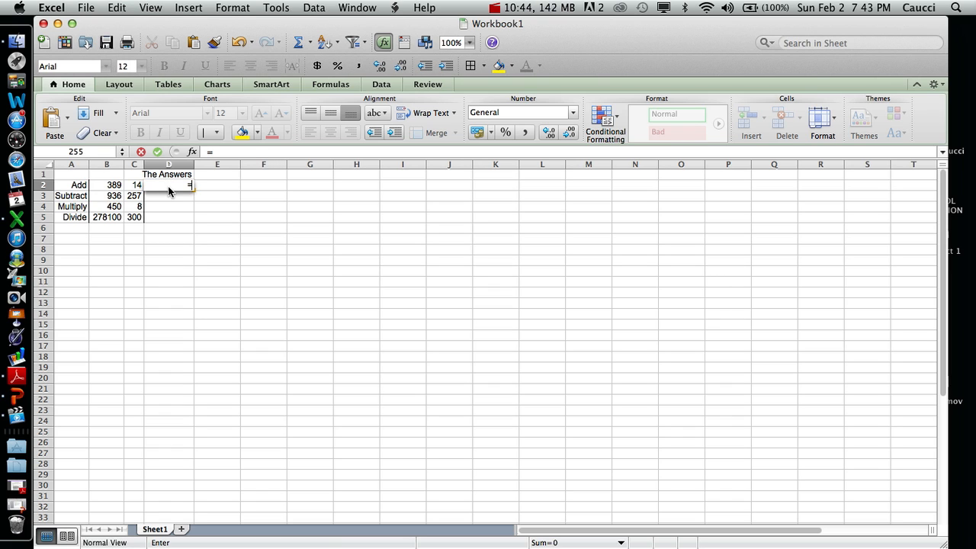
type("b5")
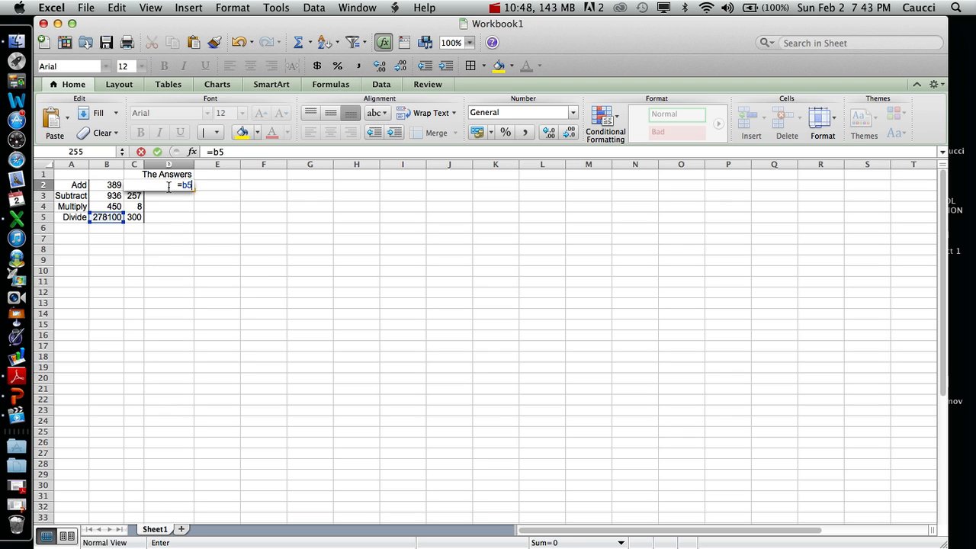
type("+c4")
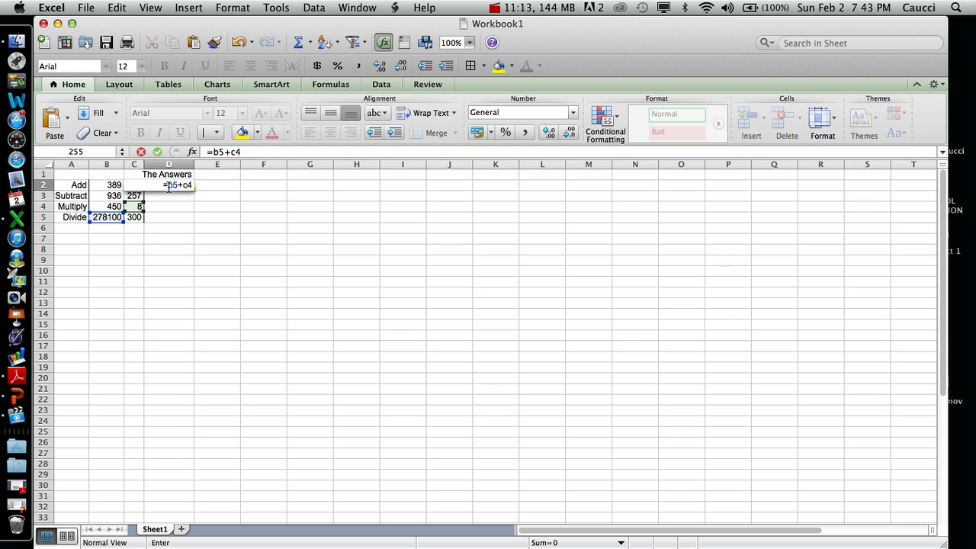
key("Return")
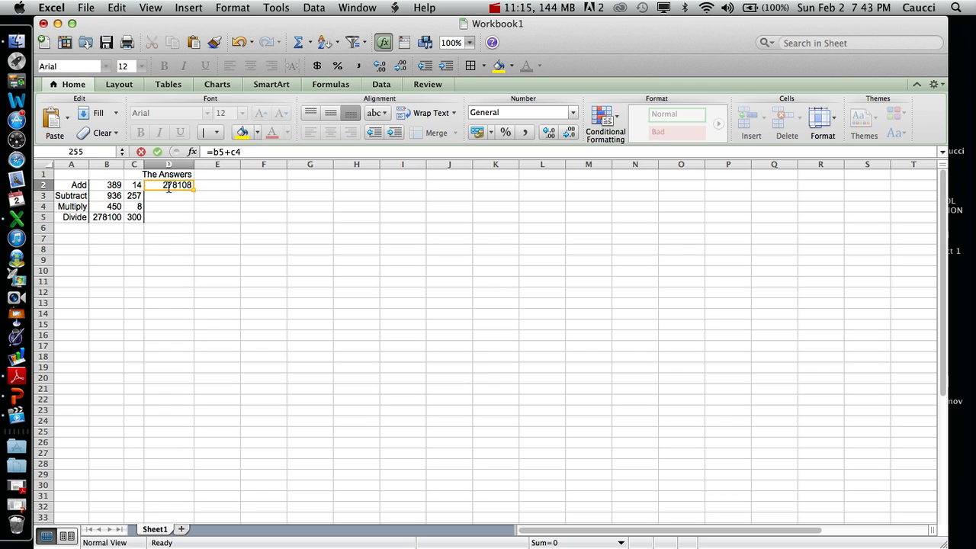
left_click(171, 185)
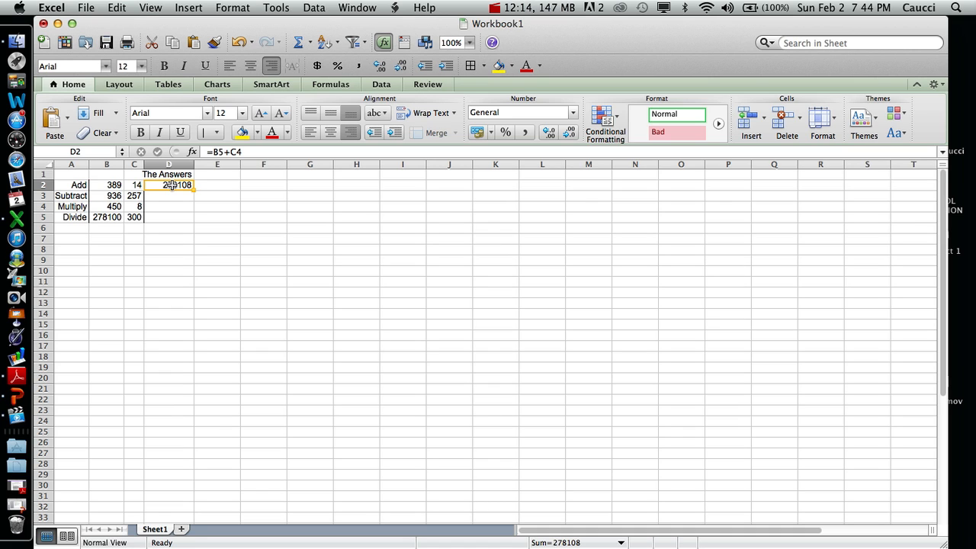
- Replace the formula in cell D2 with =b2+c2 to add the two numbers in the Add row
key("BackSpace")
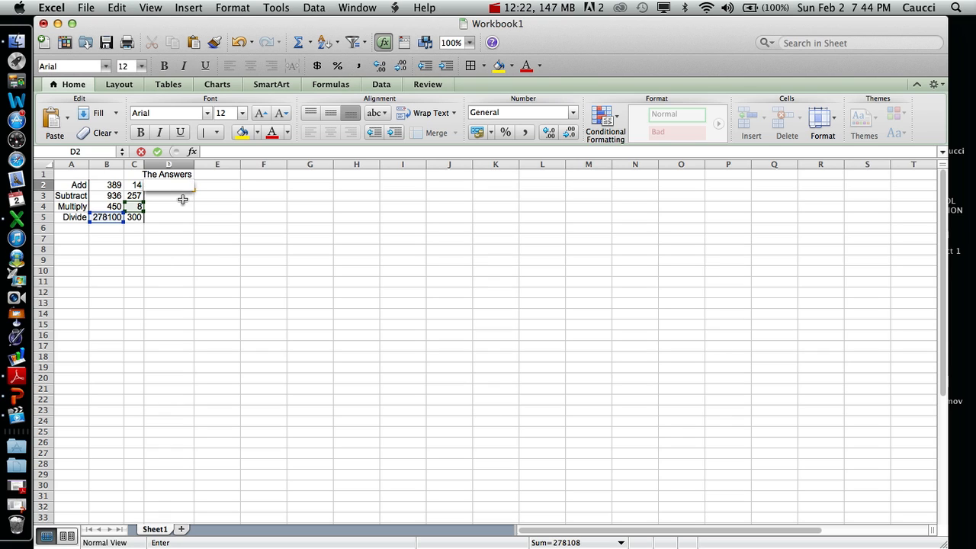
type("=")
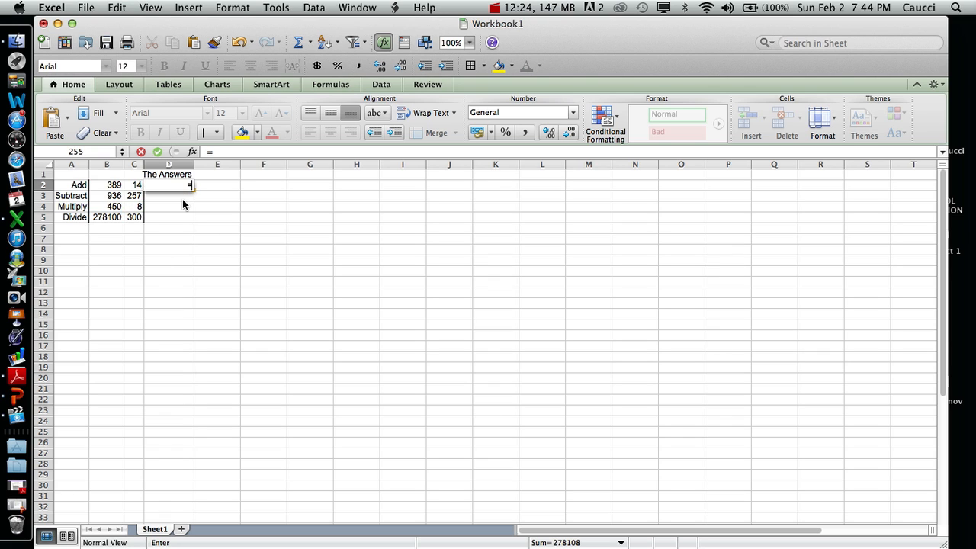
type("b2")
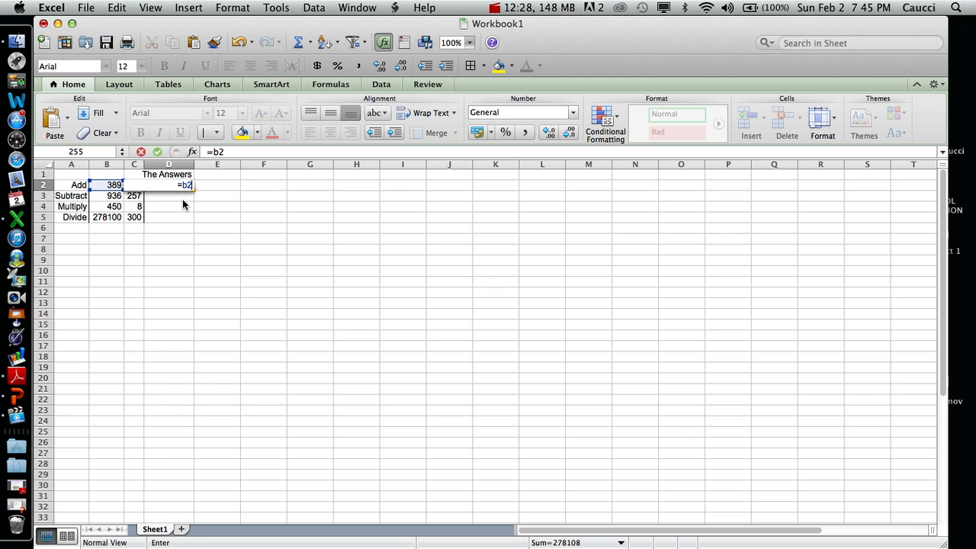
type("+c2")
key("Return")
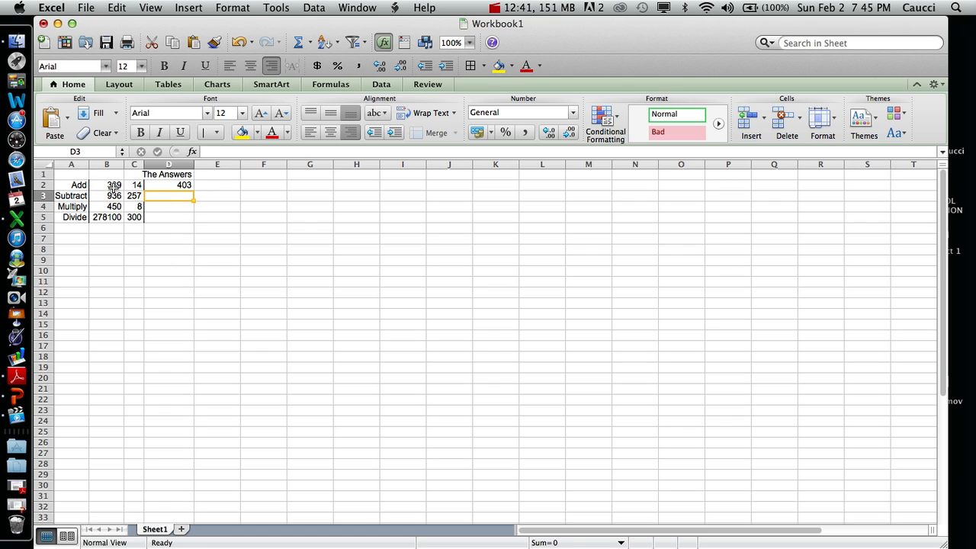
- Reselect cell D2, change the last digit of its formula to 3, and restore it to =B2+C2
left_click(183, 185)
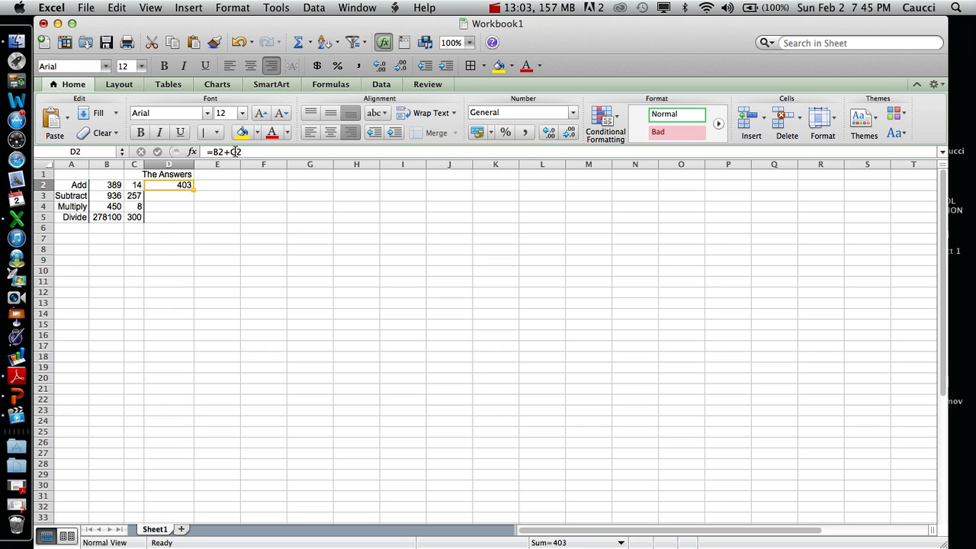
left_click(176, 195)
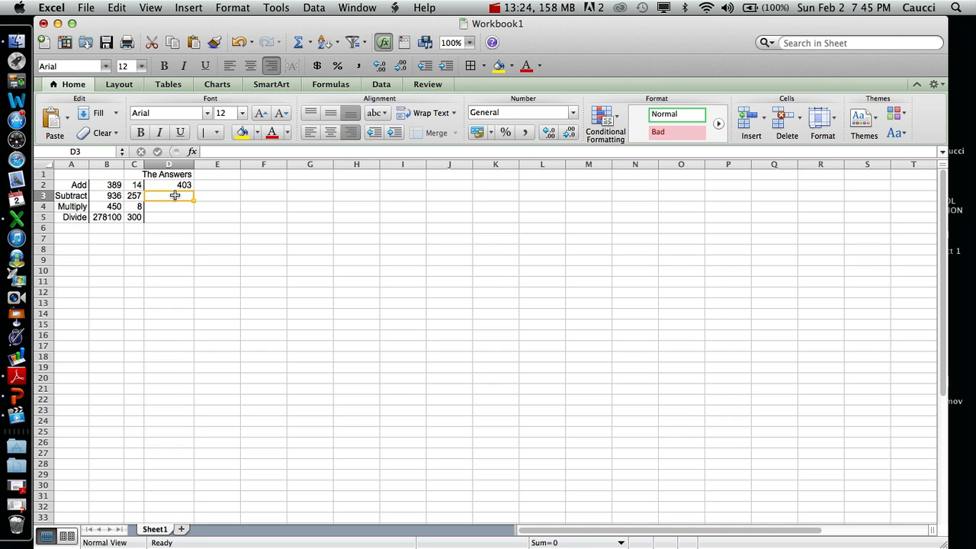
left_click(169, 186)
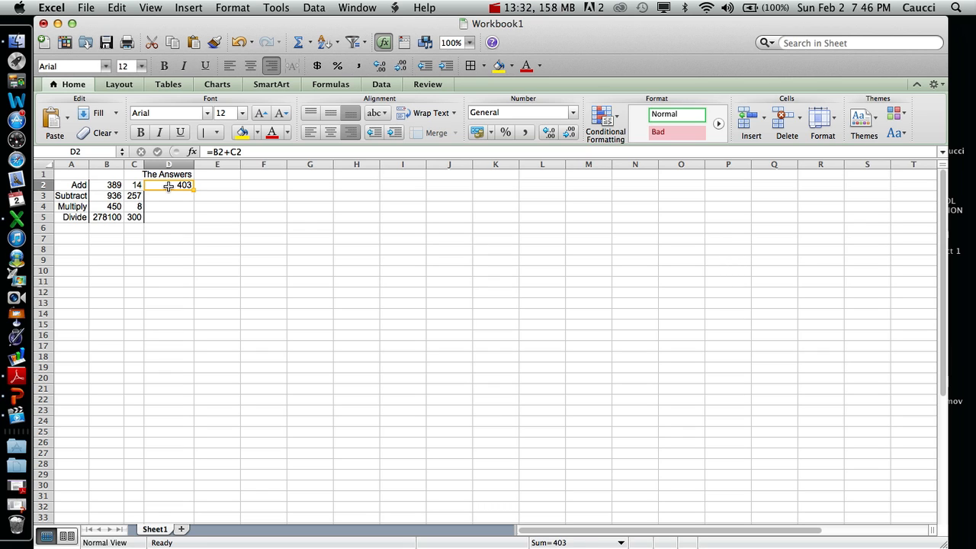
left_click(249, 152)
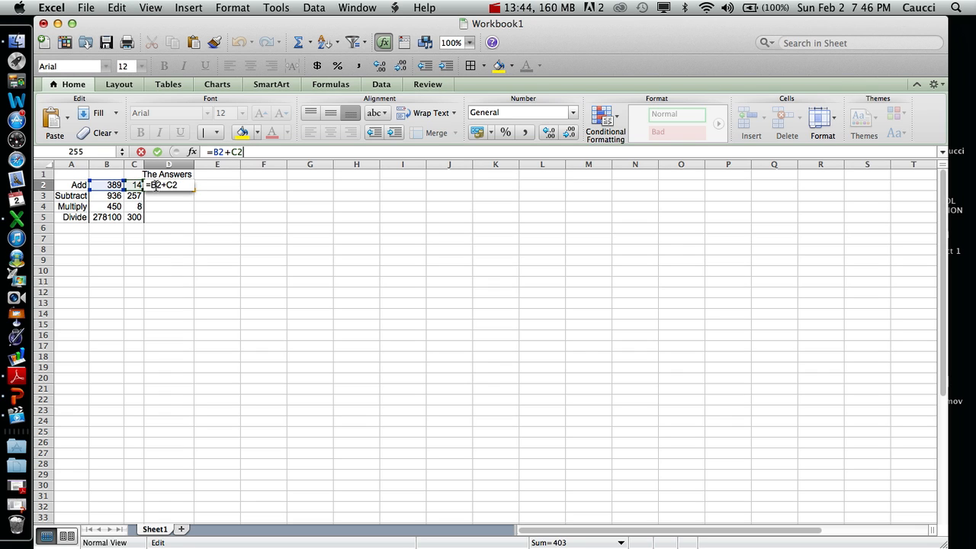
key("BackSpace")
type("3")
key("BackSpace")
type("2")
key("Return")
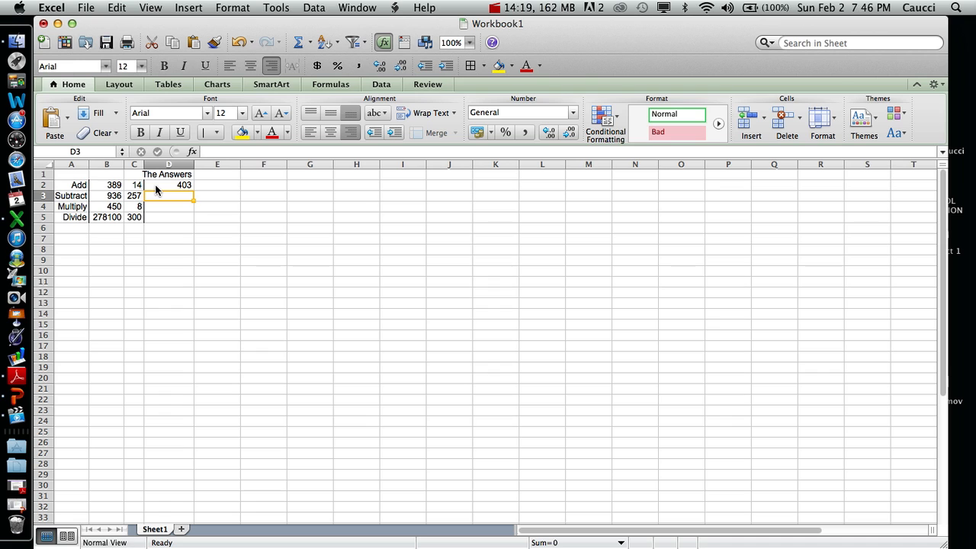
- Enter the formula =b3-c3 in cell D3 for the Subtract row
type("=")
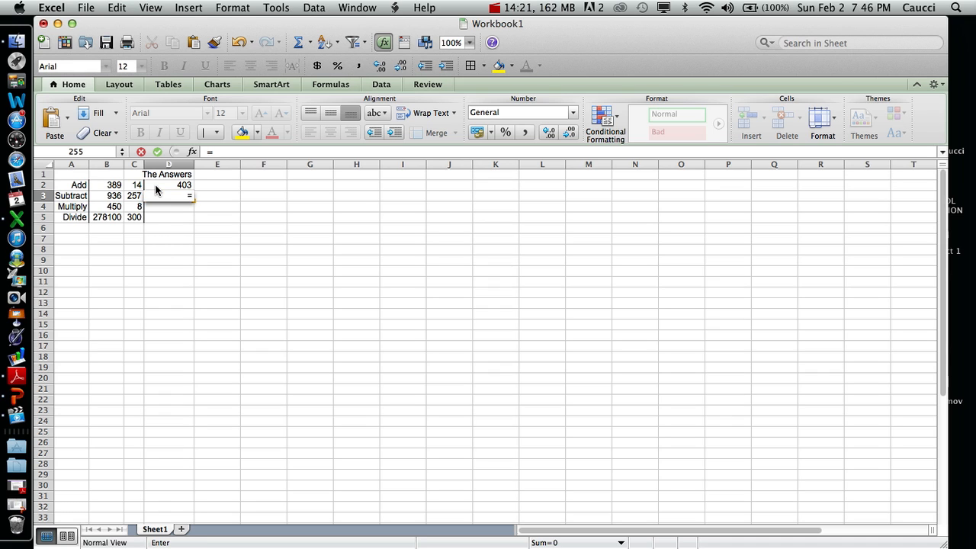
type("b3")
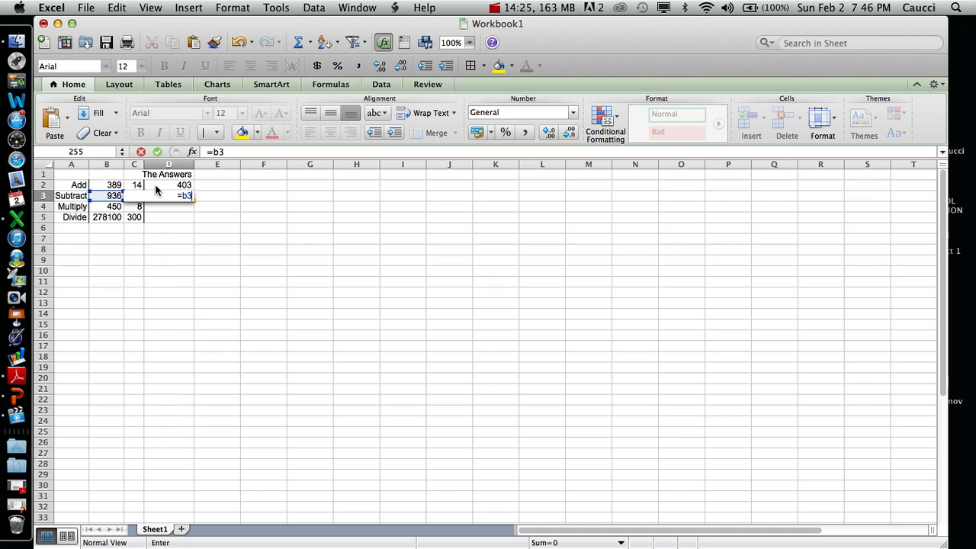
type("-c3")
key("Return")
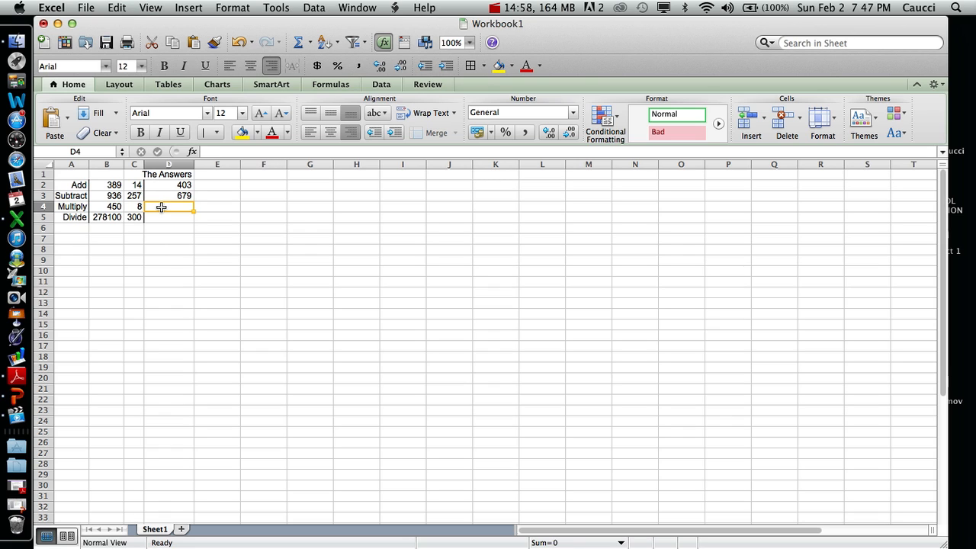
- Enter the formula =b4*c4 in cell D4 for the Multiply row
type("=")
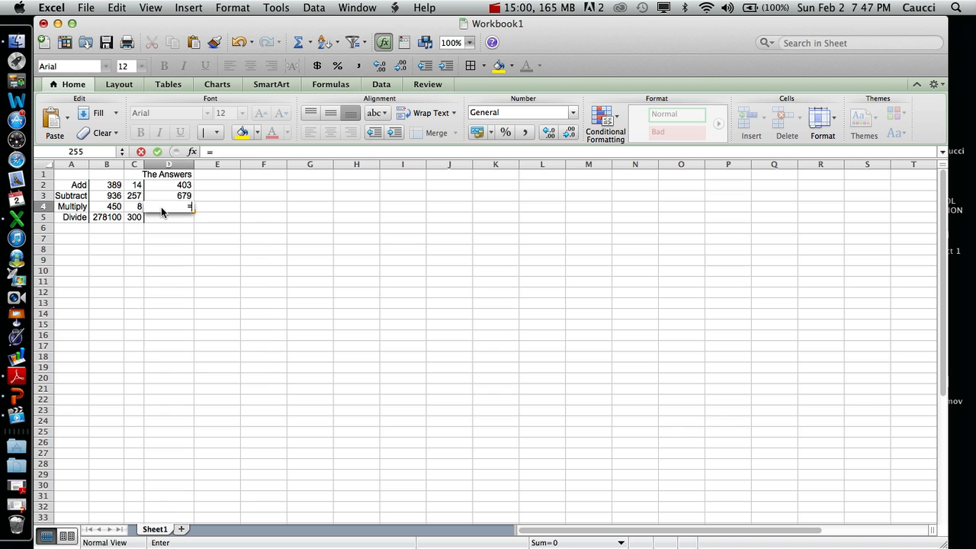
type("b4")
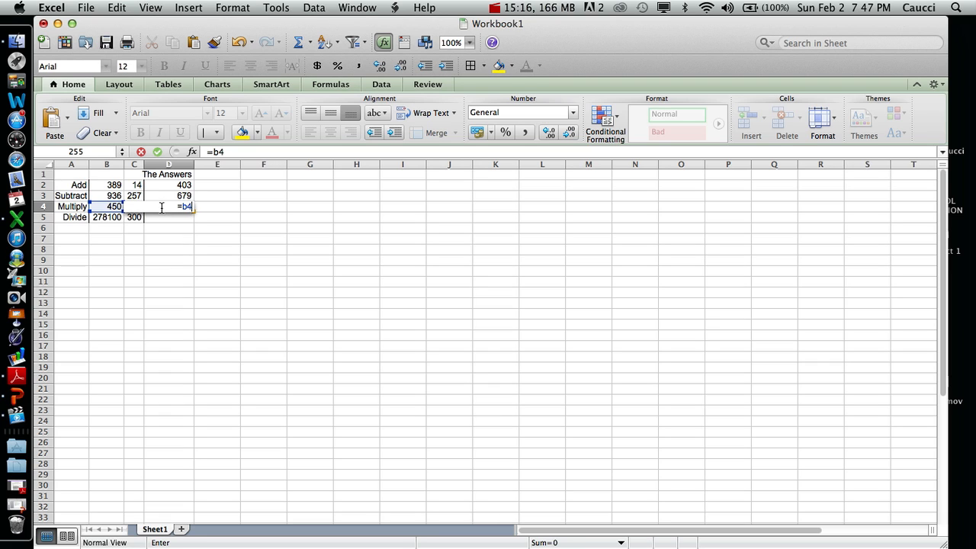
type("*")
type("c4")
key("Return")
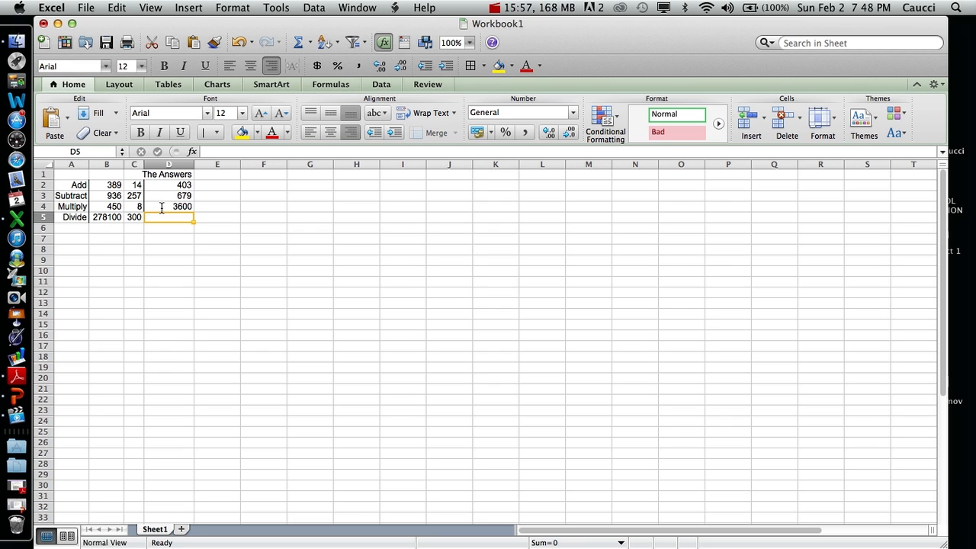
- Enter the formula =b5/c5 in cell D5 for the Divide row
type("=")
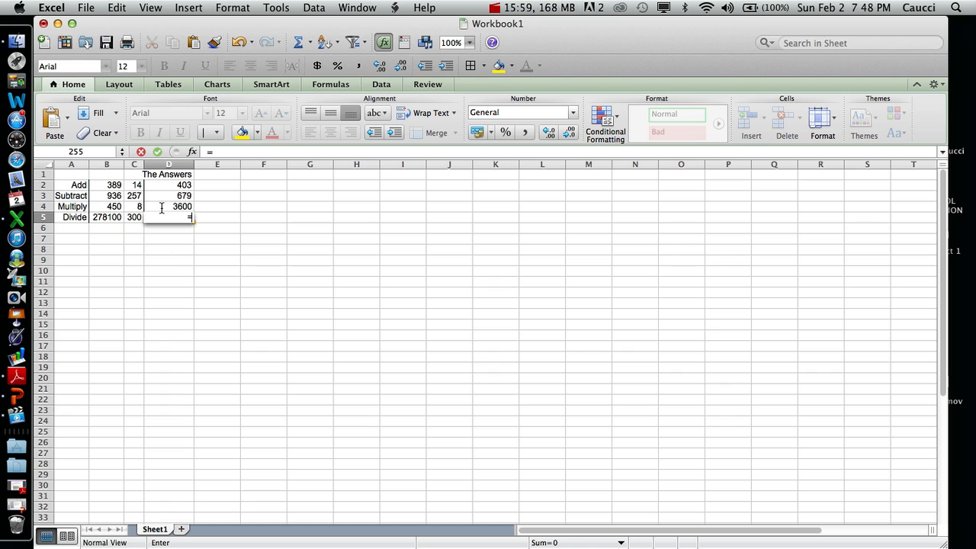
type("b5")
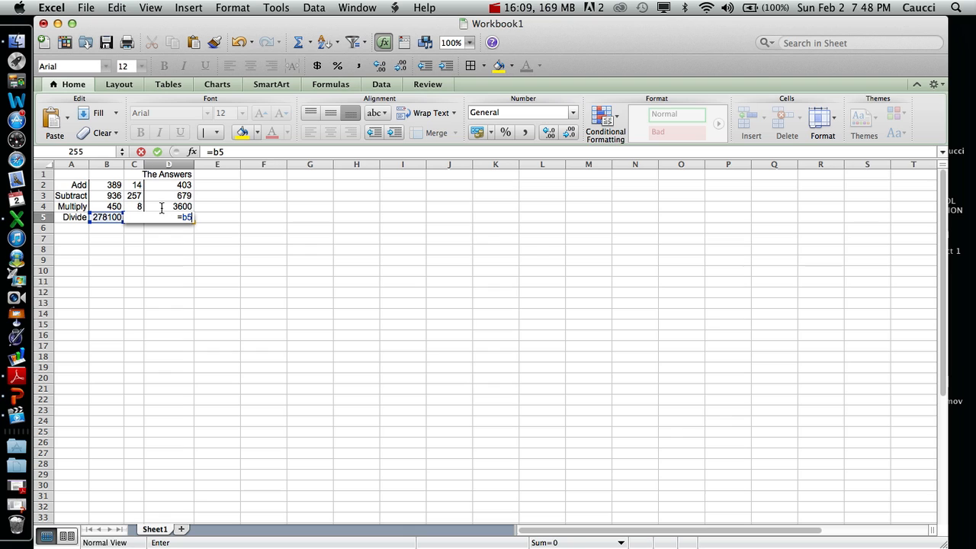
type("/")
type("c5")
key("Return")
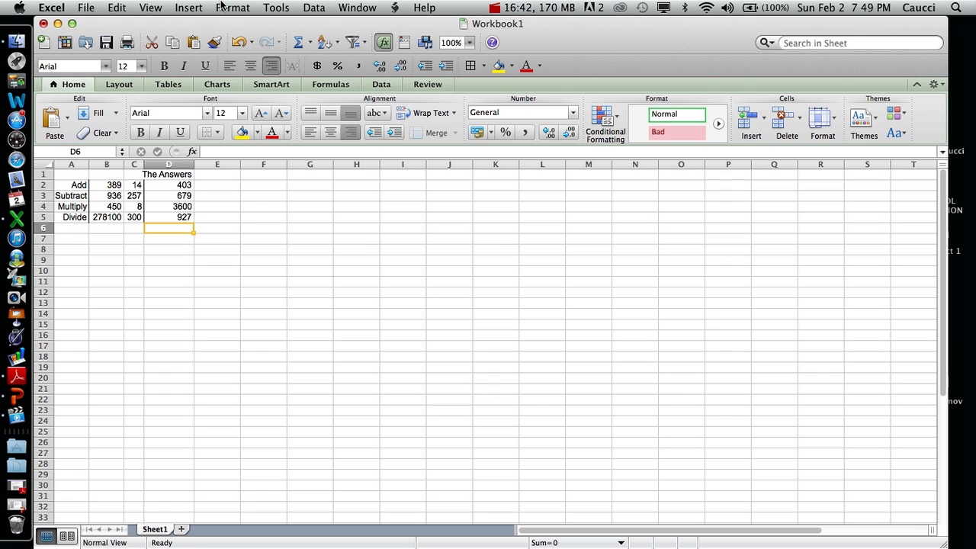
- Add a custom page footer reading Activity 2 in its left section and apply it to the sheet
left_click(150, 7)
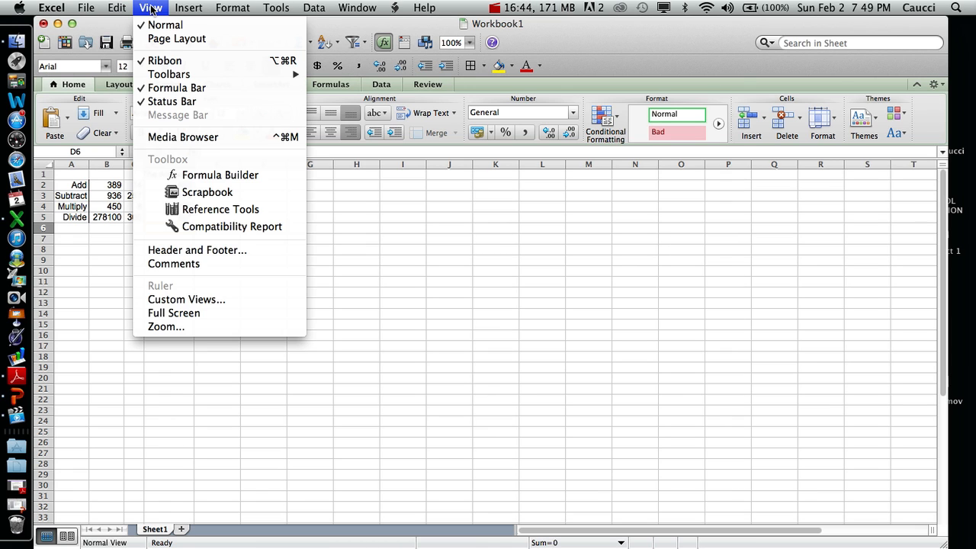
left_click(208, 252)
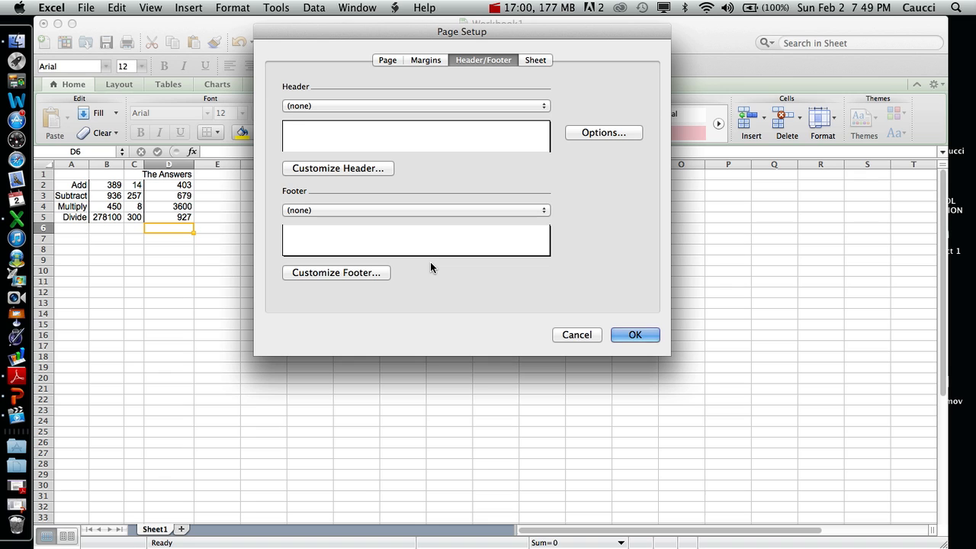
left_click(371, 274)
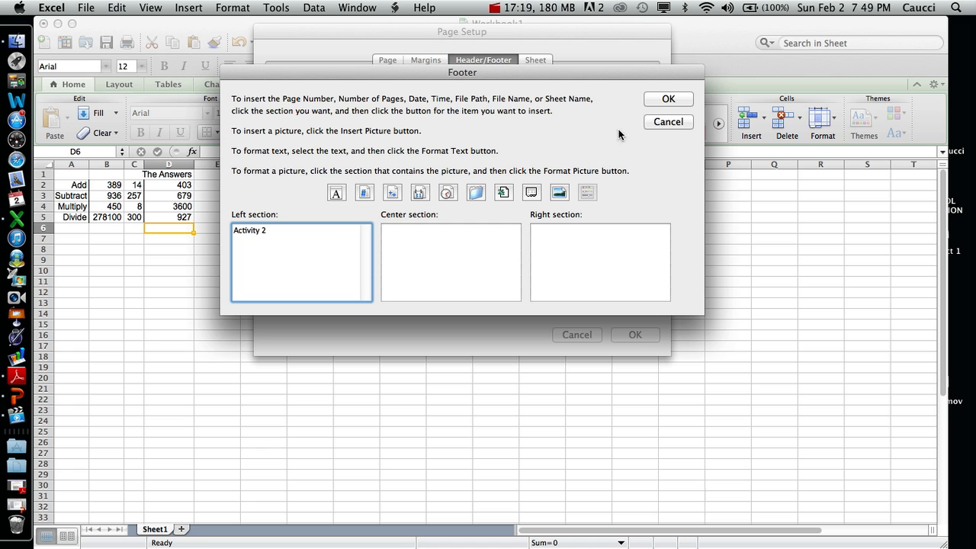
left_click(667, 99)
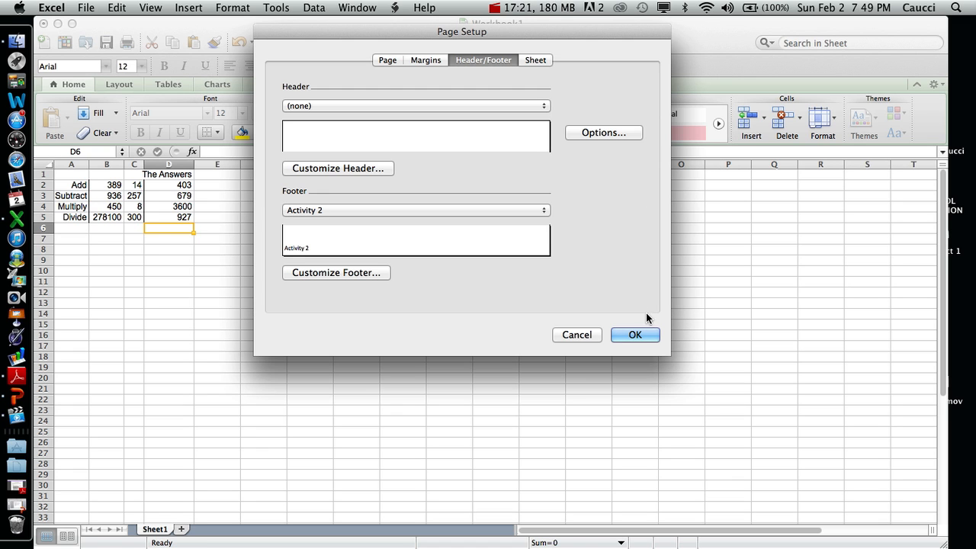
left_click(635, 334)
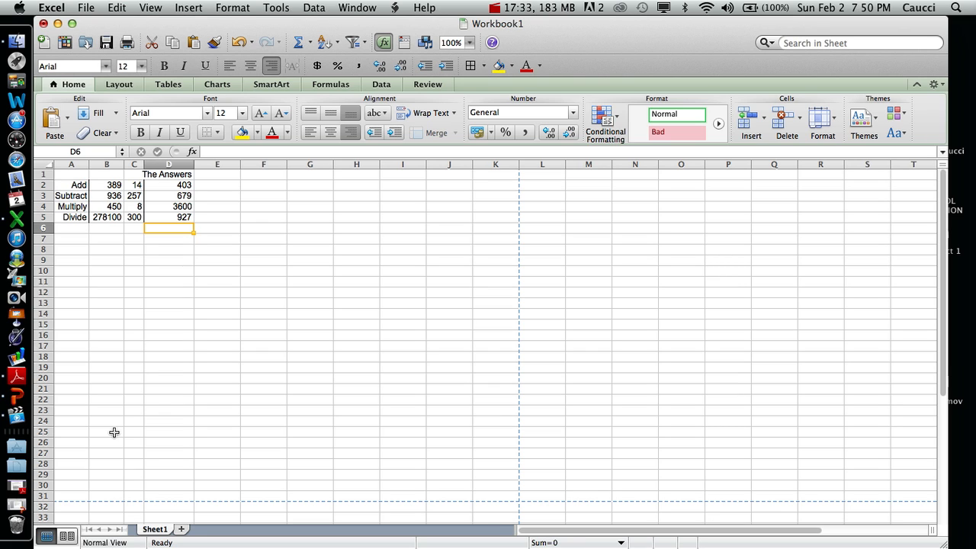
left_click(383, 116)
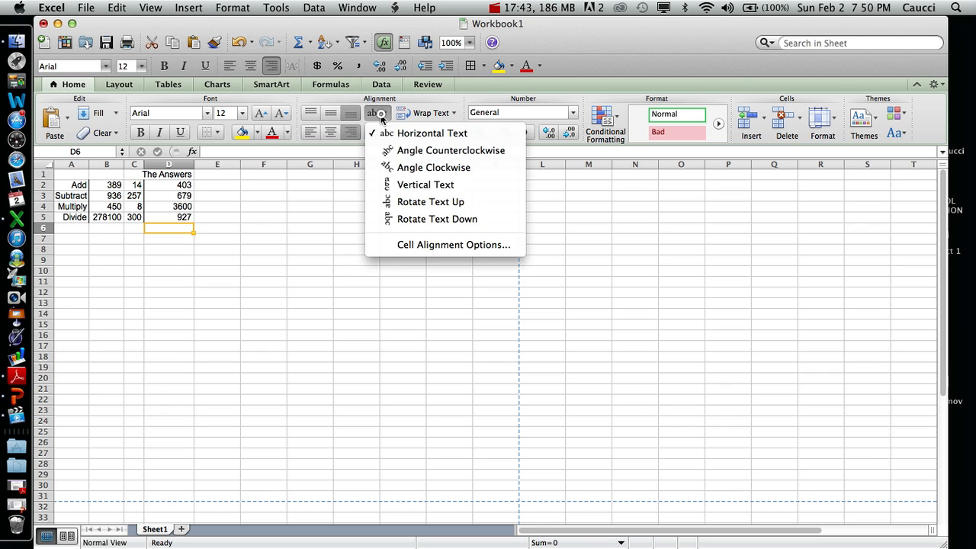
left_click(381, 117)
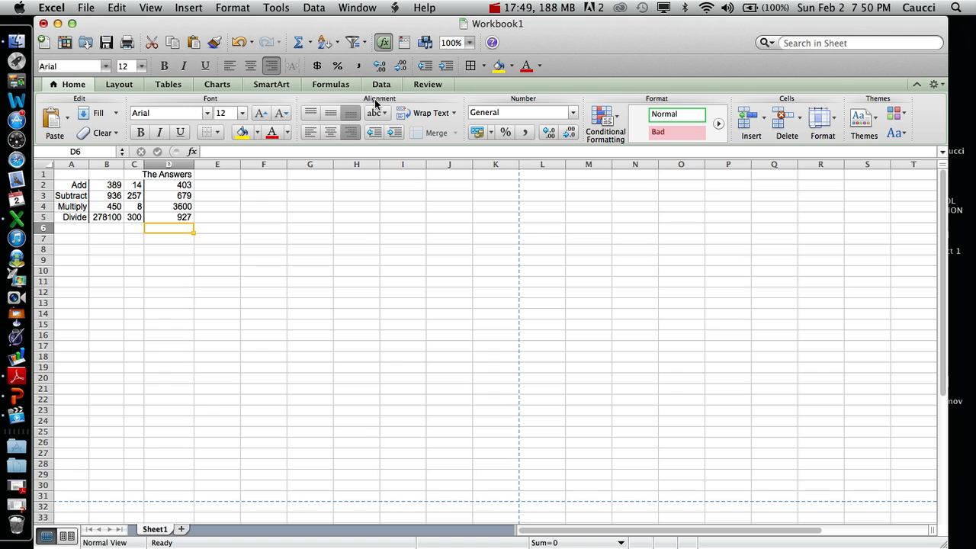
- Run a spelling check on the sheet, continuing from its beginning, and close the completion message
left_click(278, 9)
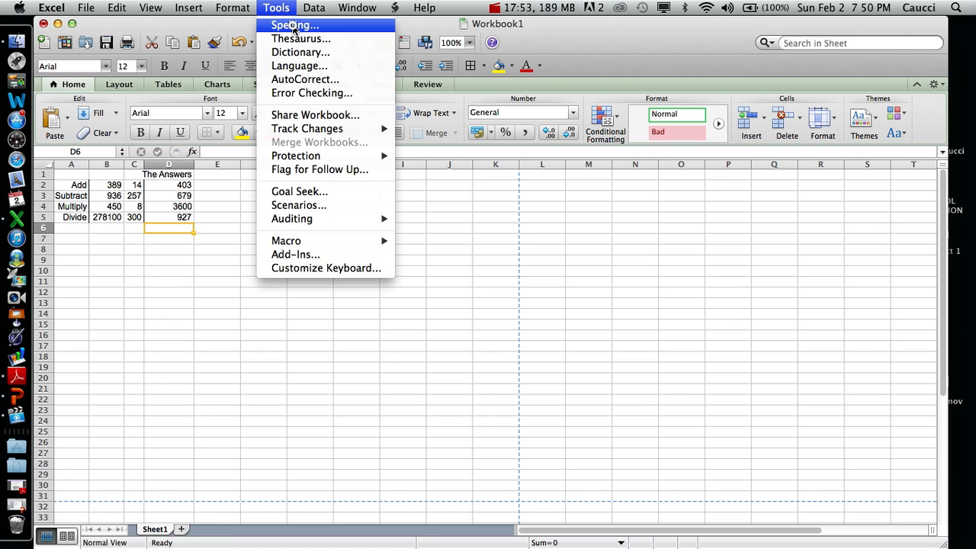
left_click(294, 26)
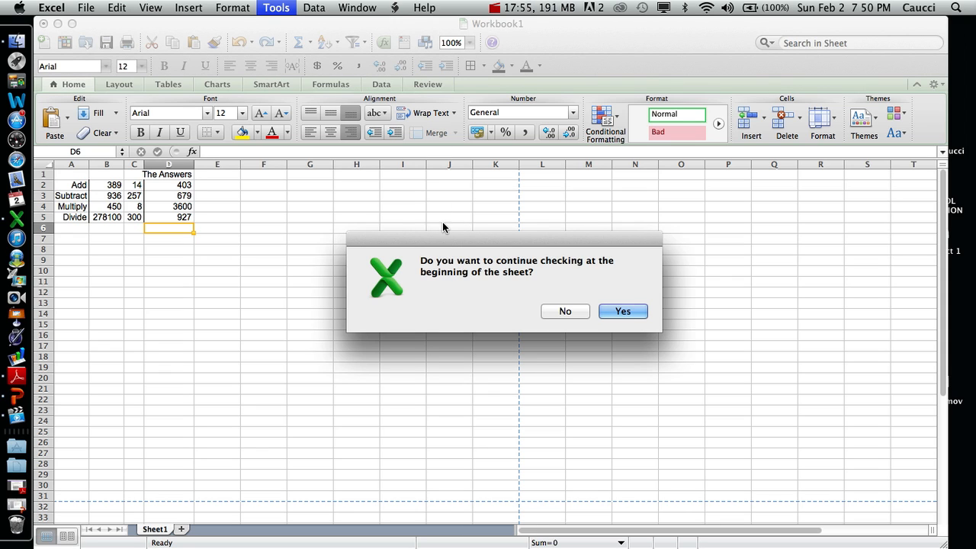
left_click(626, 311)
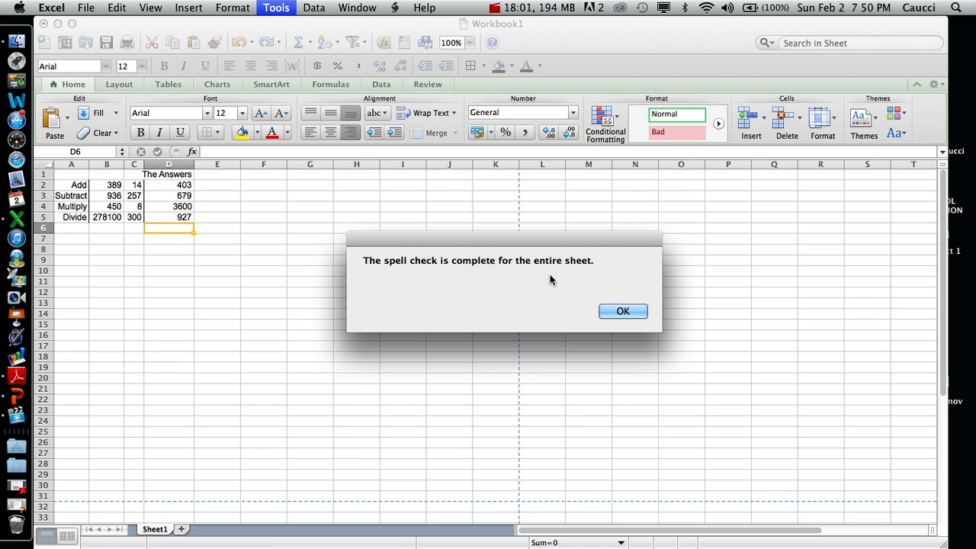
left_click(627, 311)
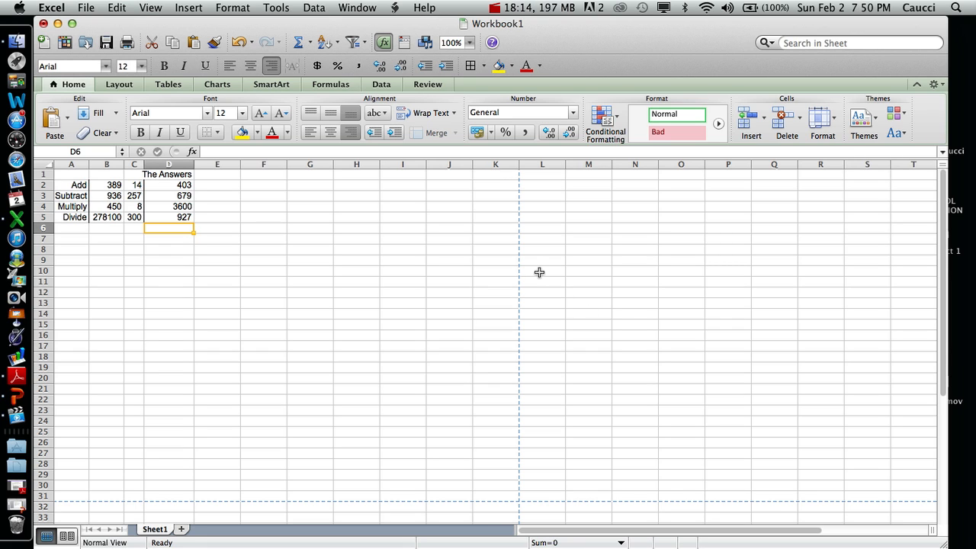
- Set the page orientation to Landscape in the page setup and apply it
left_click(86, 7)
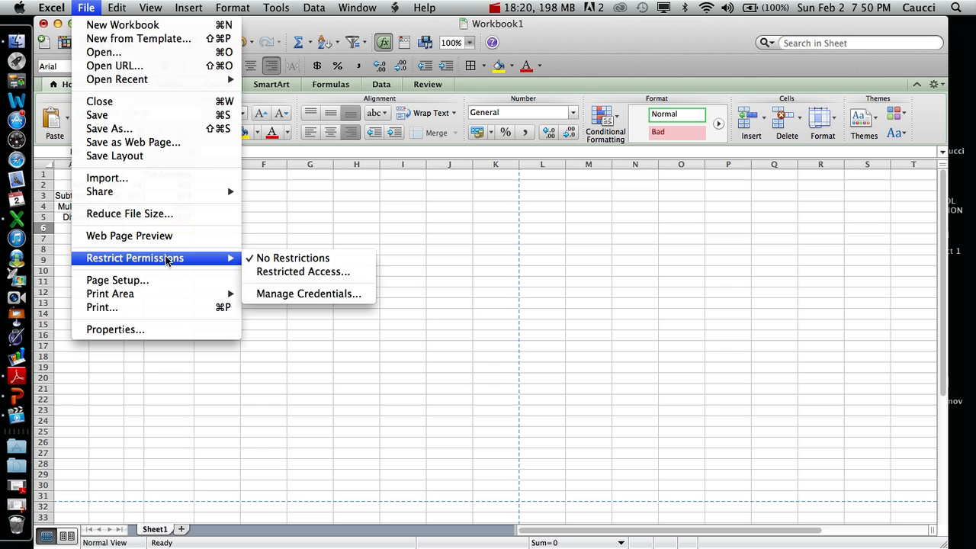
left_click(166, 282)
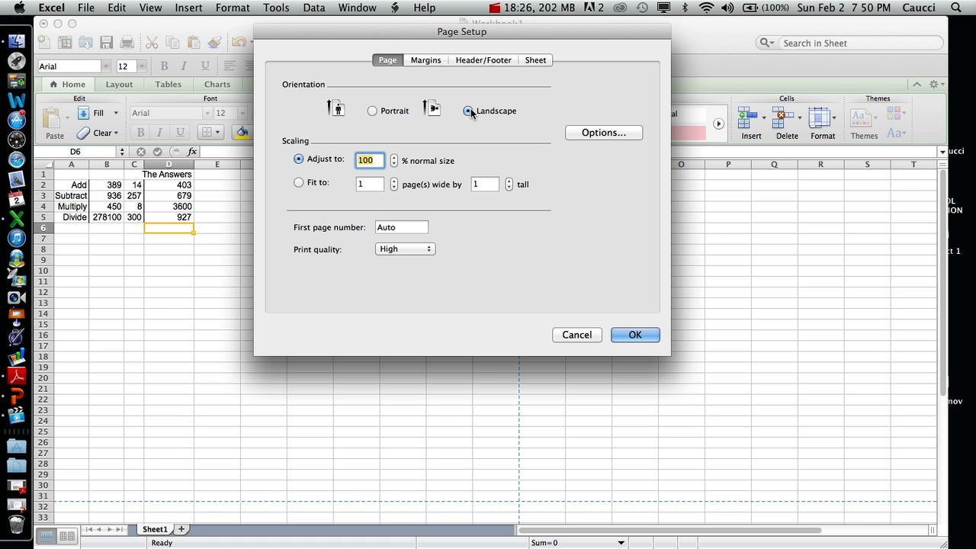
left_click(373, 112)
left_click(468, 111)
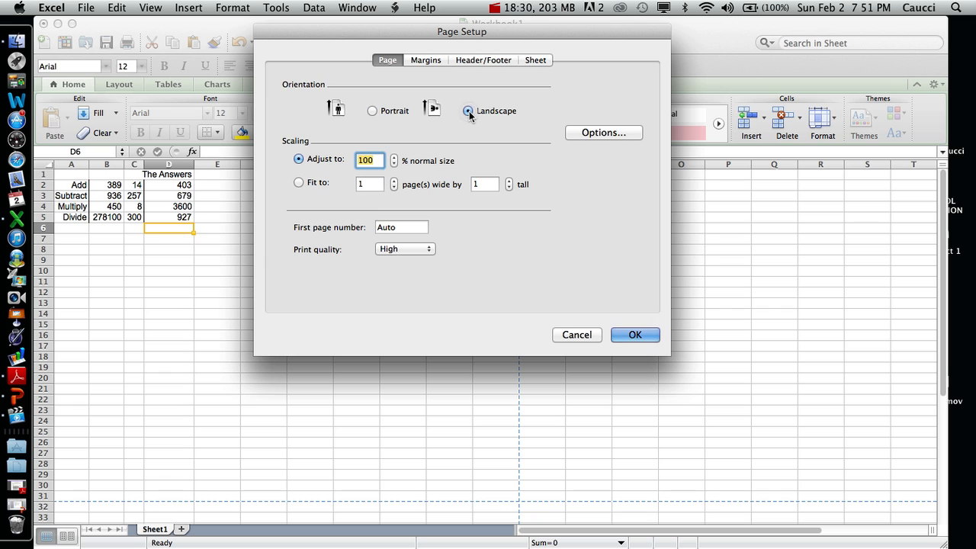
left_click(648, 336)
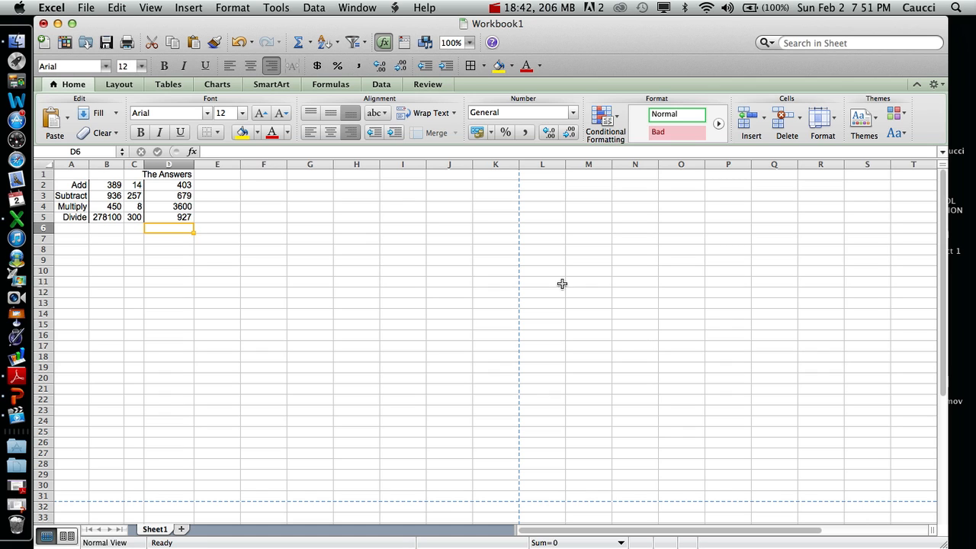
- Examine the workbook's page setup, covering its orientation, margins, header and footer, and sheet print options
left_click(152, 8)
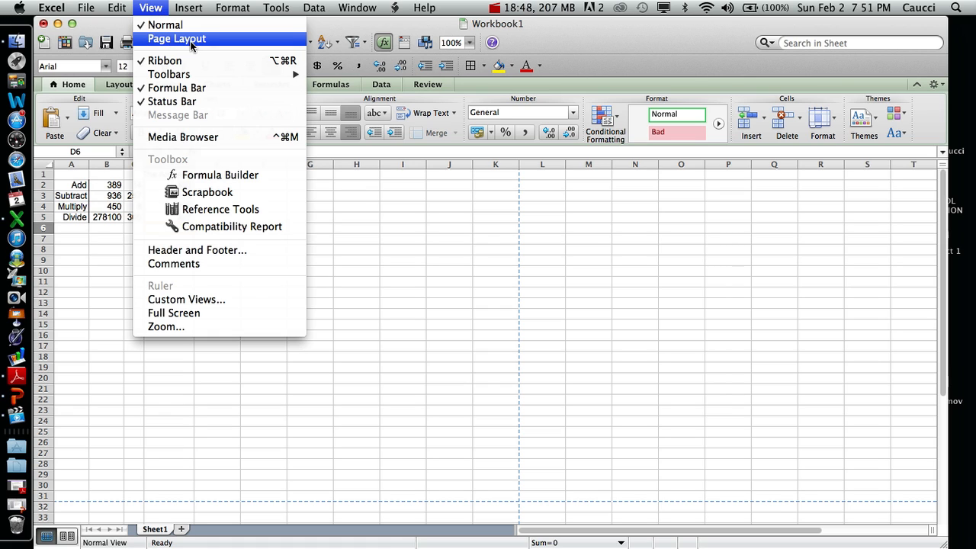
mouse_move(84, 7)
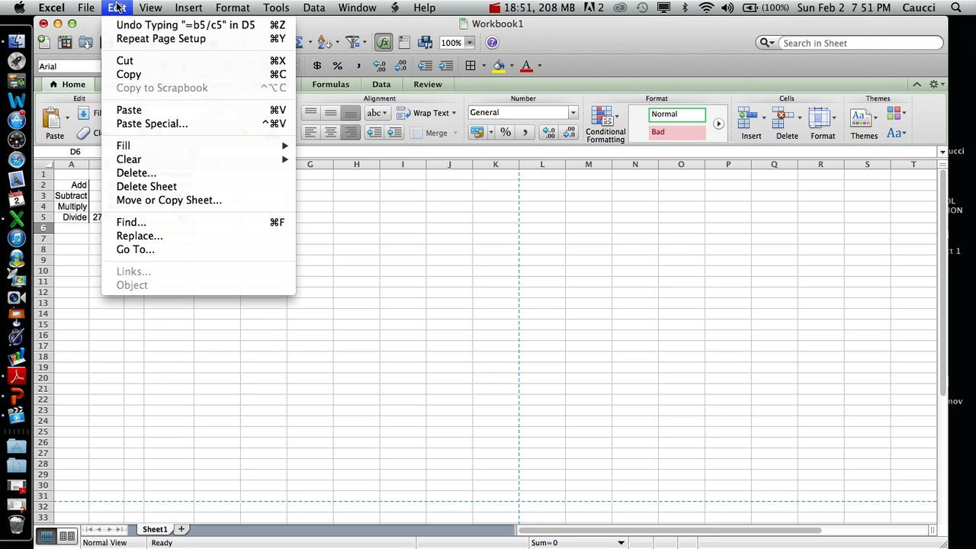
mouse_move(143, 7)
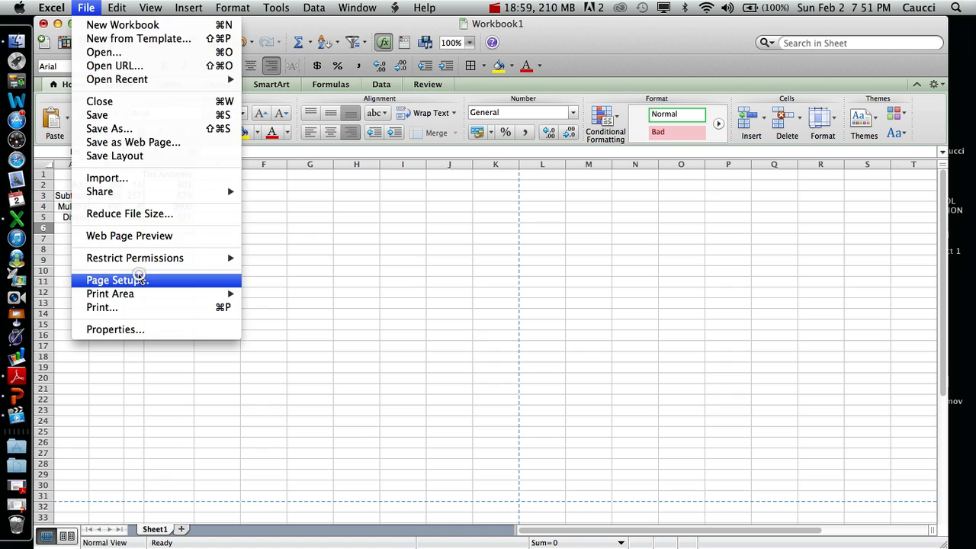
left_click(140, 280)
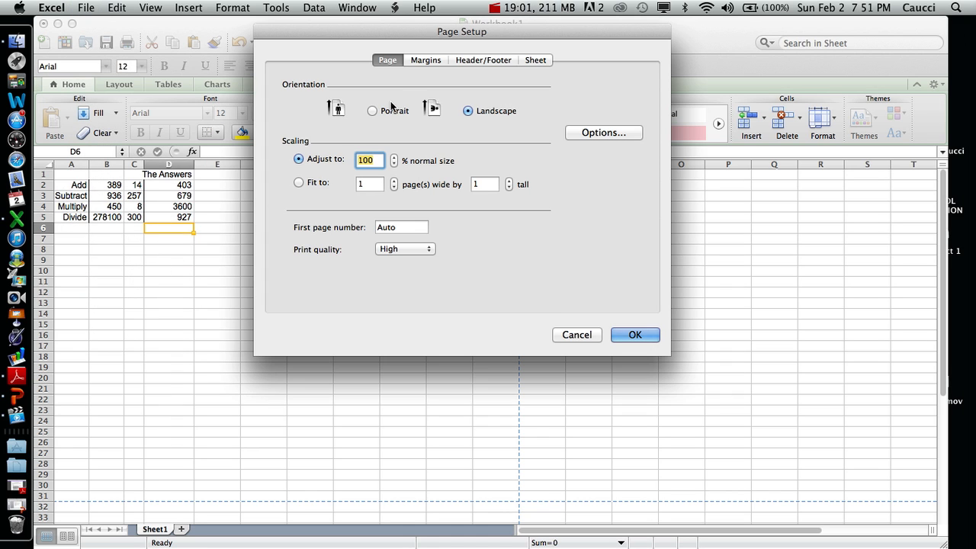
left_click(427, 60)
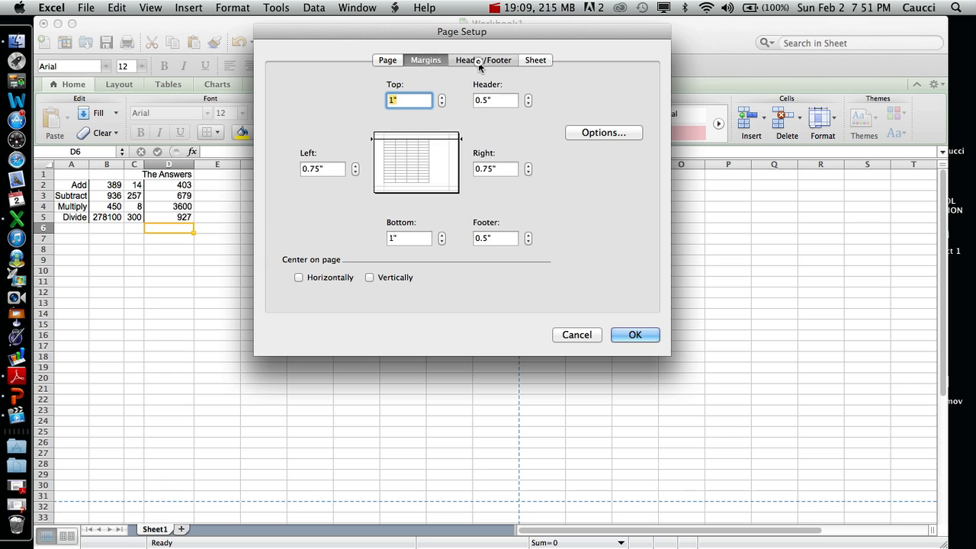
left_click(480, 64)
left_click(542, 63)
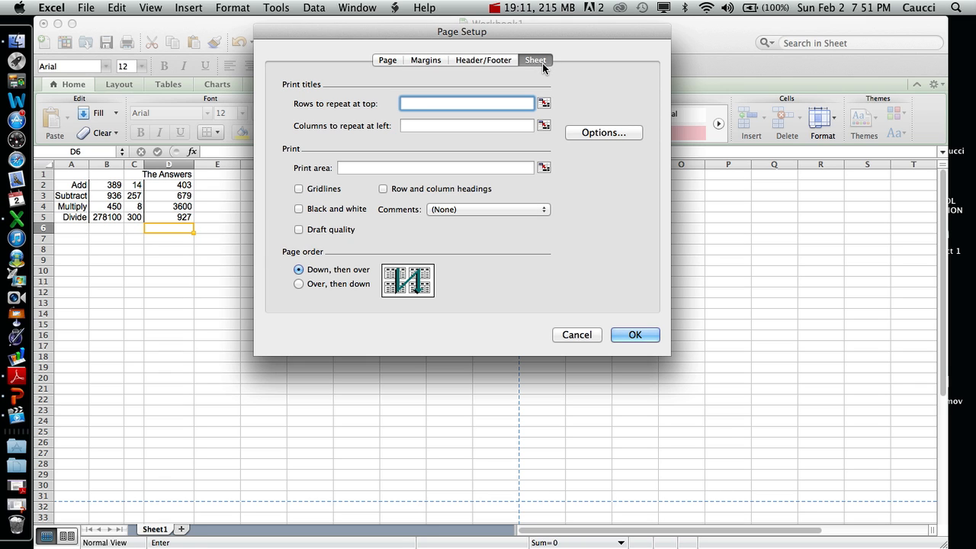
left_click(502, 65)
left_click(387, 60)
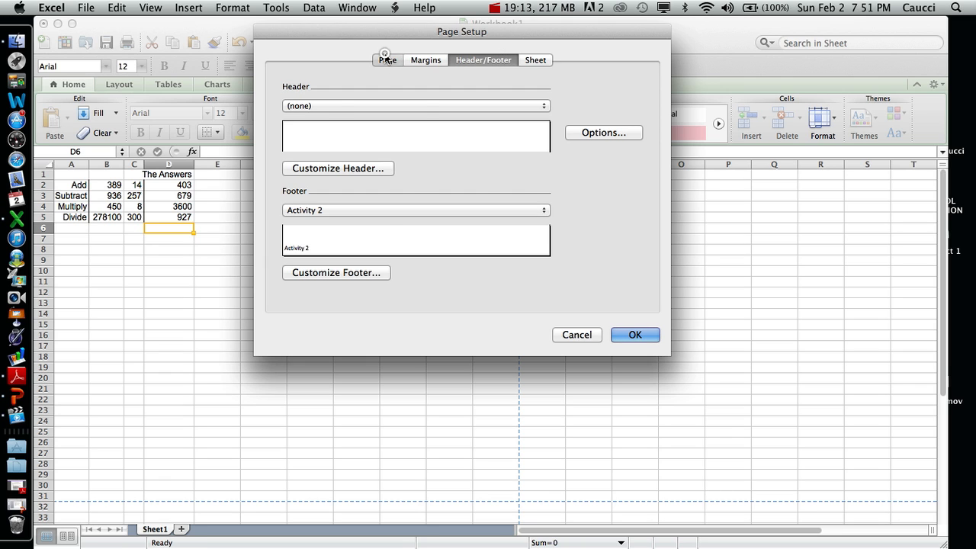
left_click(428, 61)
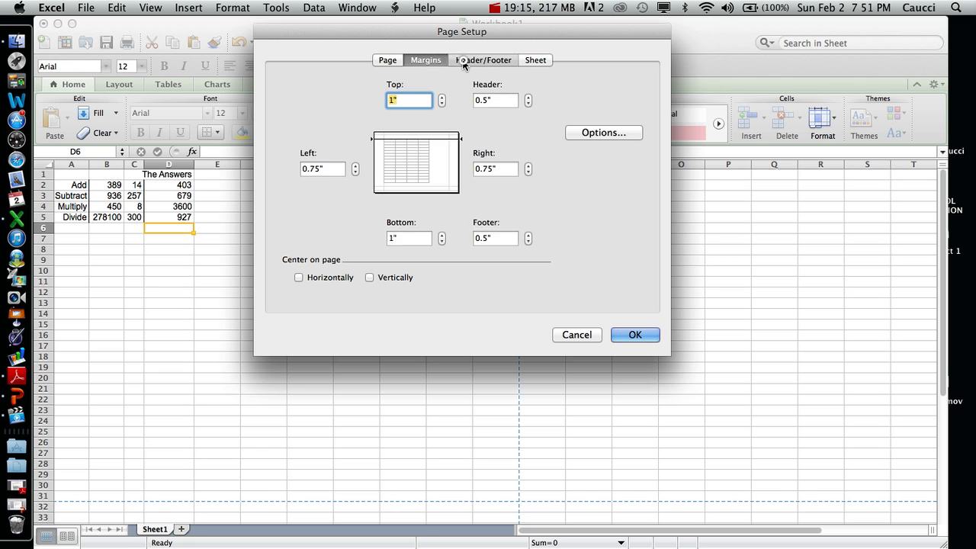
left_click(463, 60)
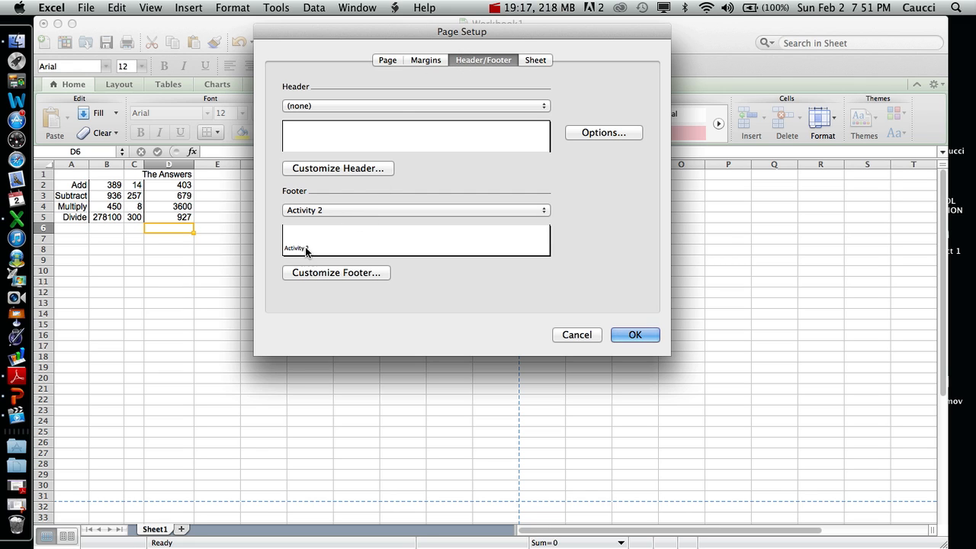
- Enable printing of gridlines and of row and column headings in the page setup and apply the settings
left_click(536, 60)
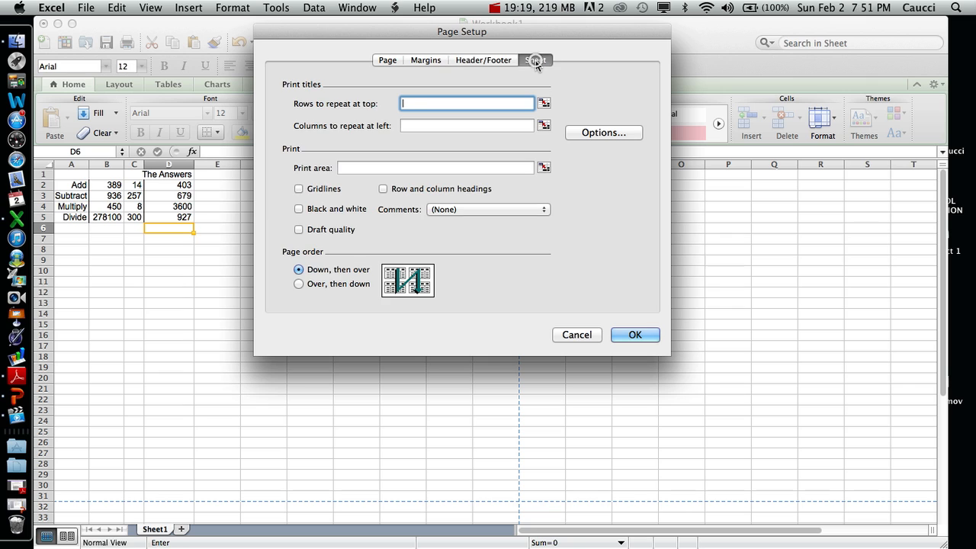
left_click(299, 189)
left_click(384, 189)
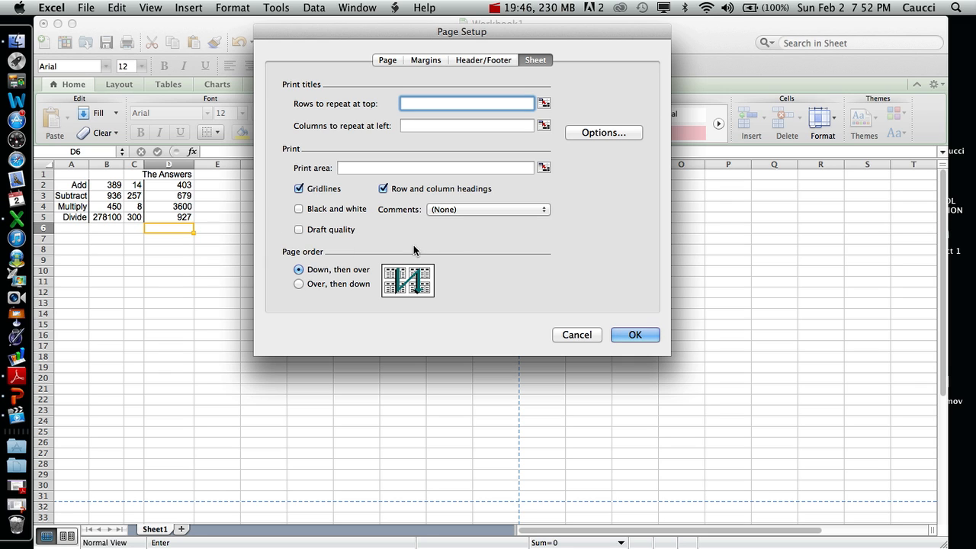
left_click(635, 335)
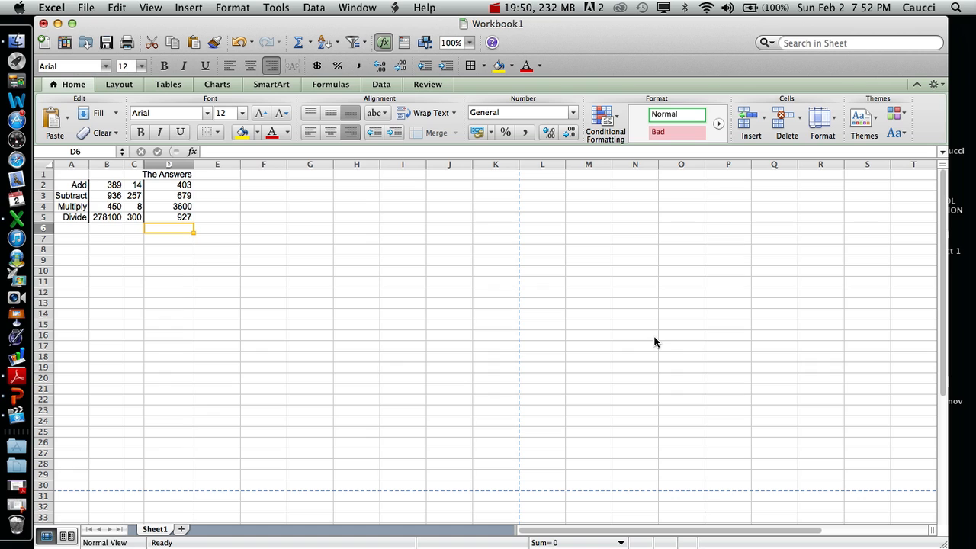
- Save the workbook as SS Activity 2 in the Documents folder in Excel Workbook (.xlsx) format
left_click(86, 9)
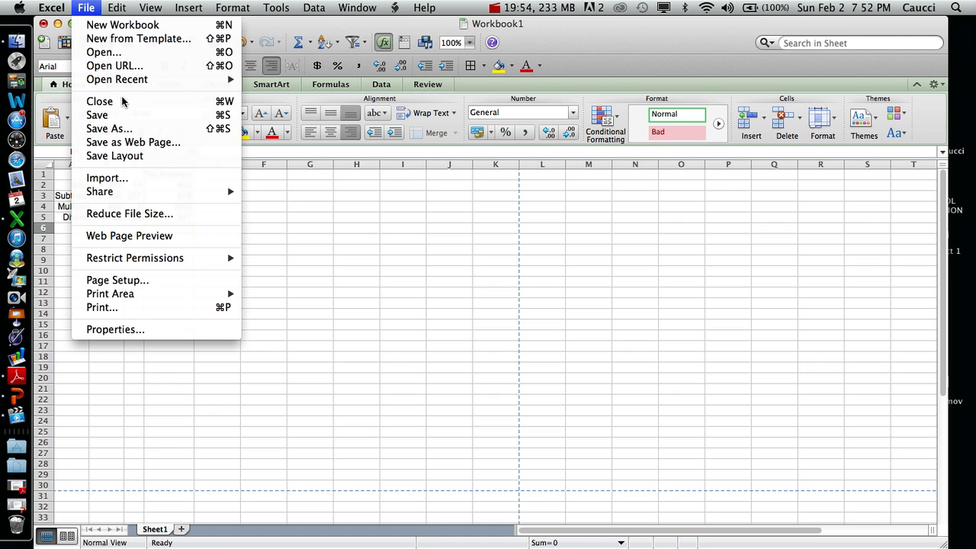
left_click(134, 129)
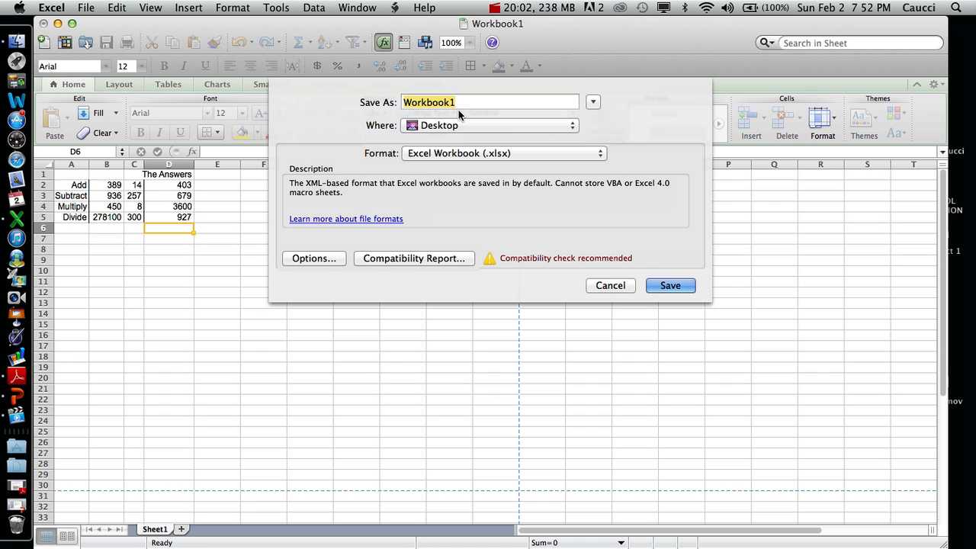
left_click(435, 128)
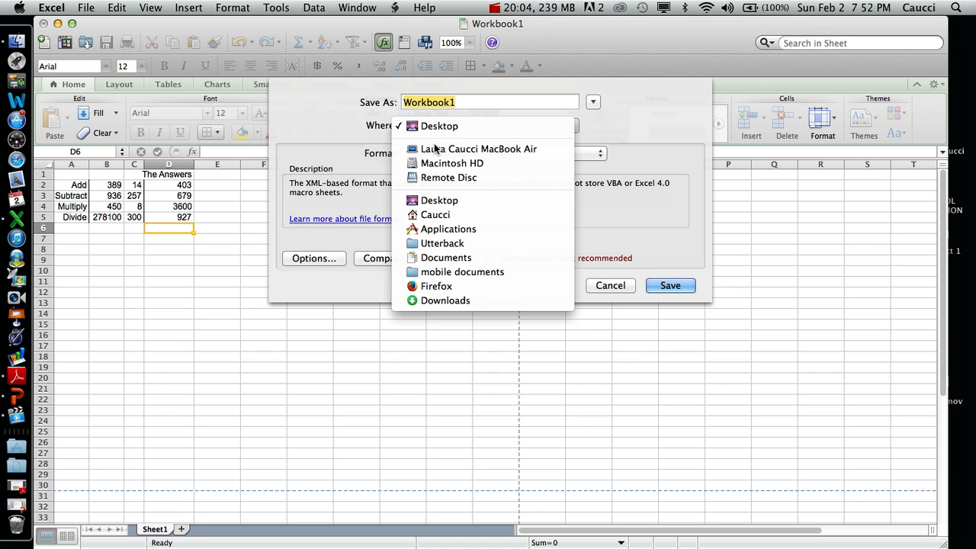
left_click(459, 257)
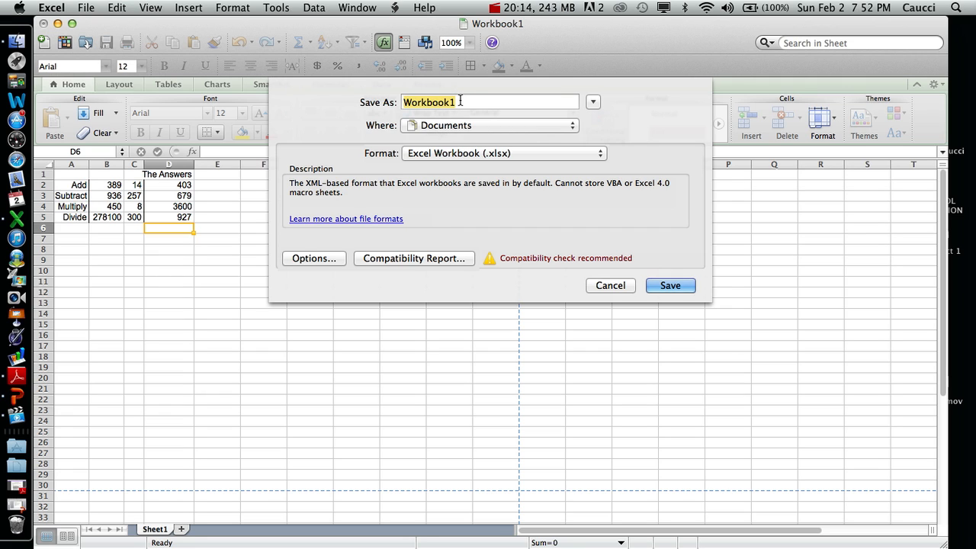
type("SS")
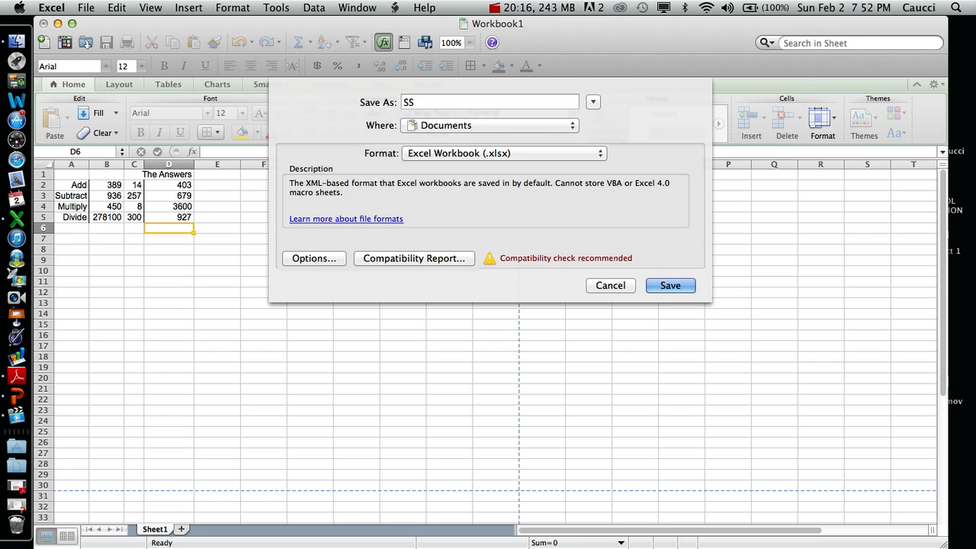
type(" Activity 2")
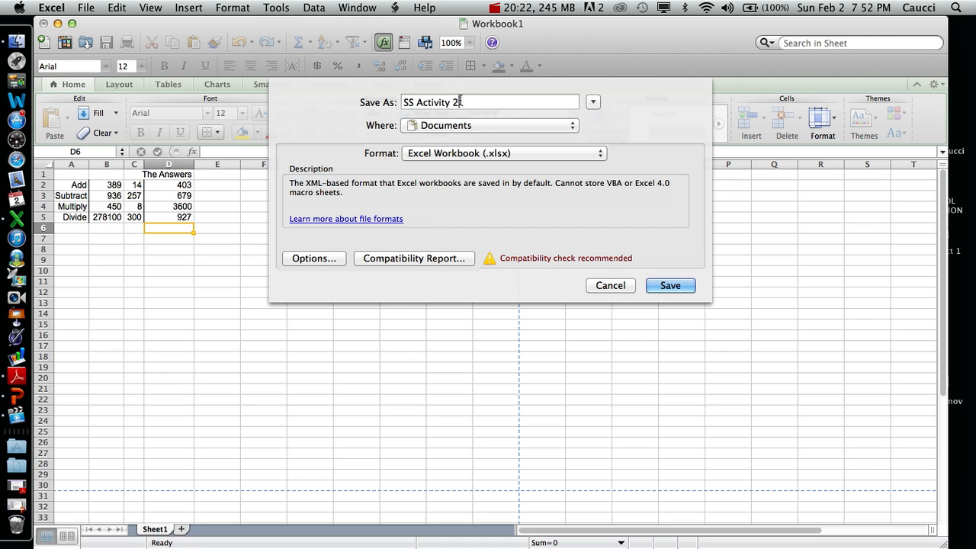
left_click(667, 285)
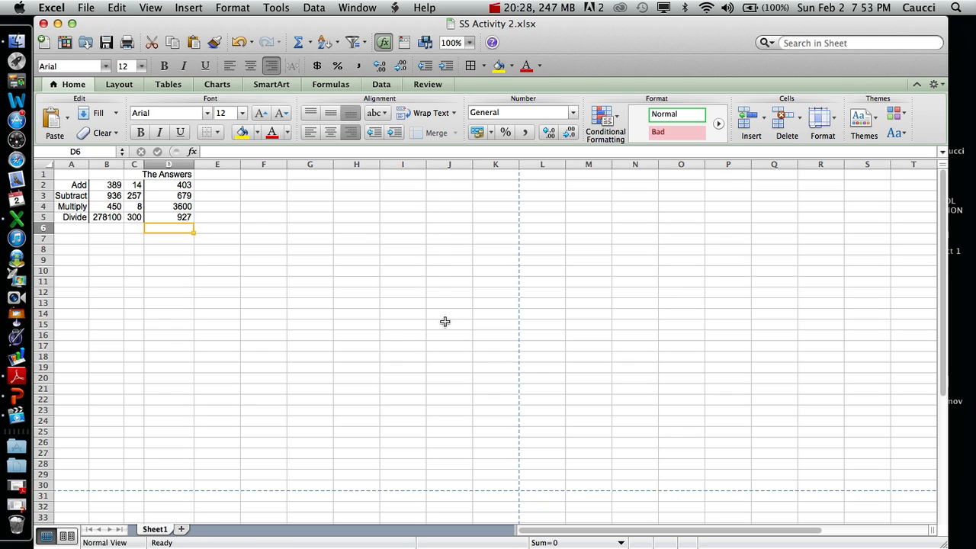
- Check the sheet's print preview and close the print dialog without printing
left_click(90, 9)
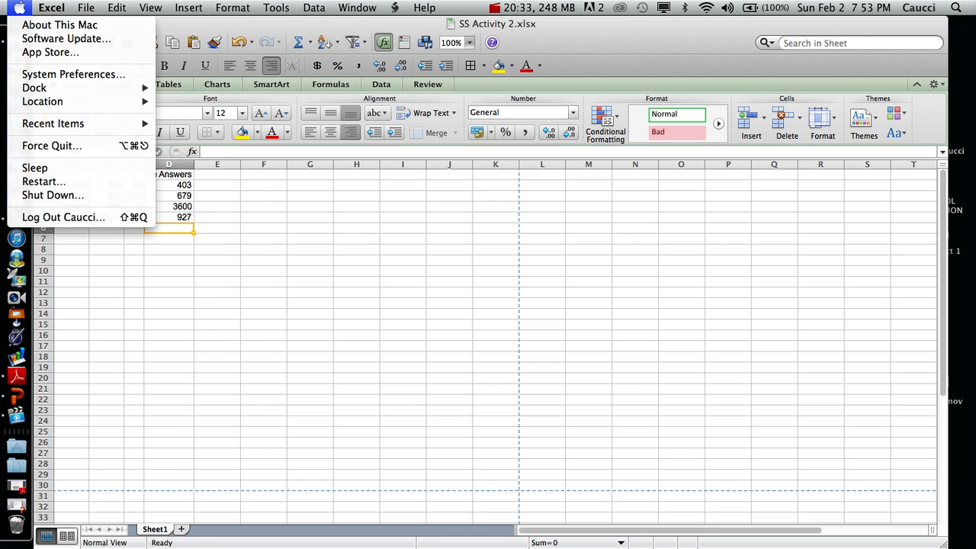
mouse_move(59, 8)
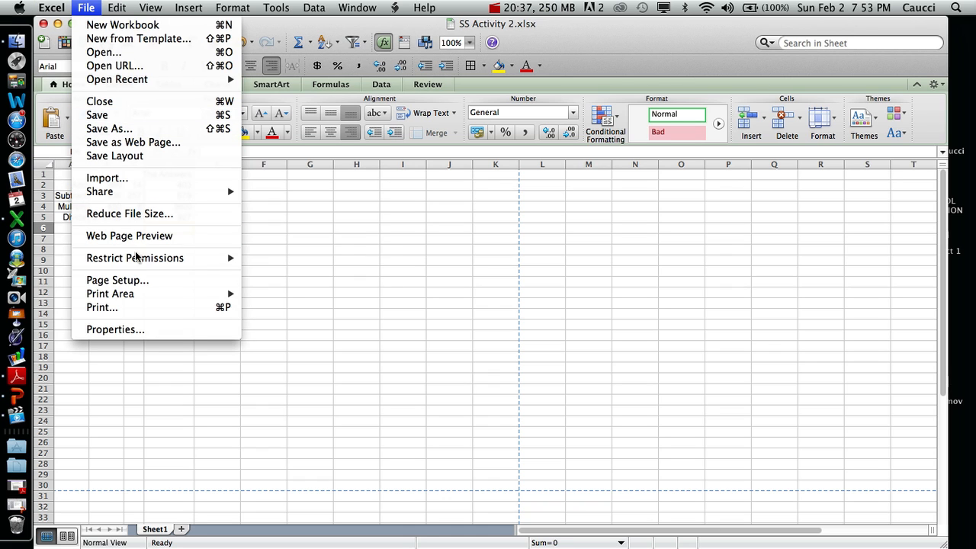
left_click(138, 307)
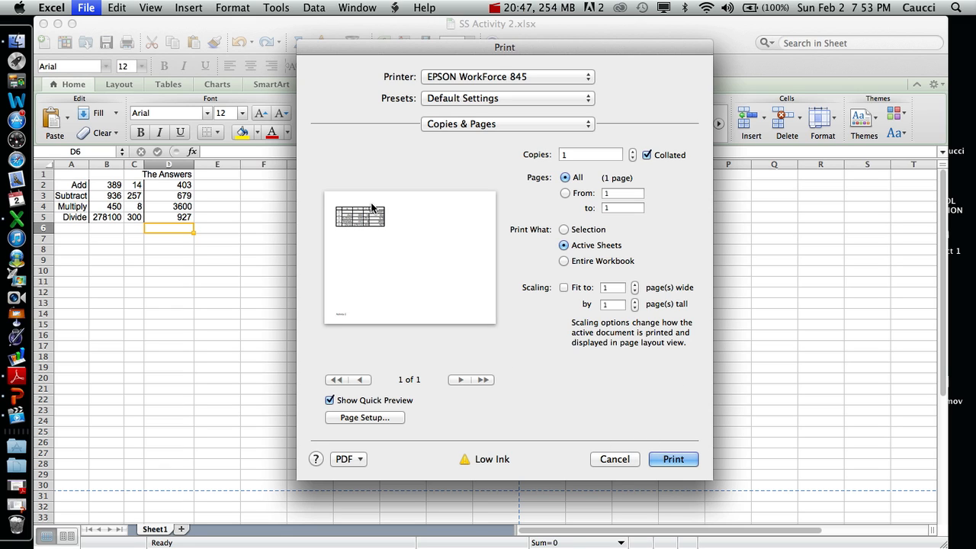
left_click(622, 459)
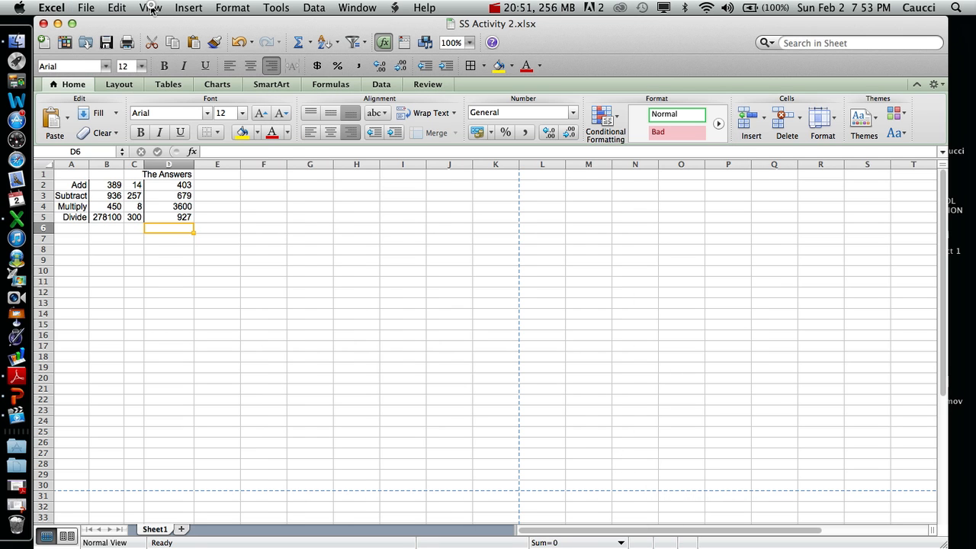
- Reopen the print settings and switch the quick preview off and back on
left_click(151, 8)
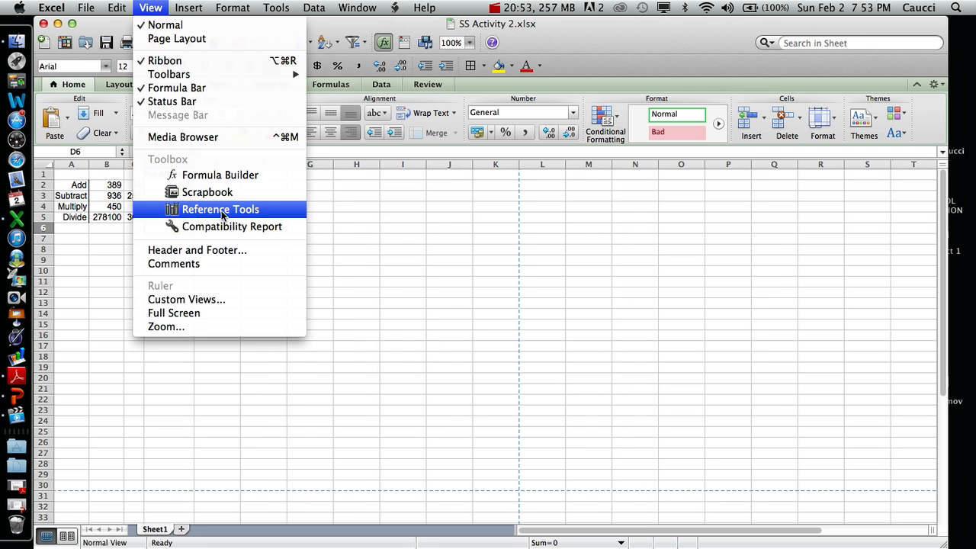
mouse_move(120, 8)
mouse_move(86, 8)
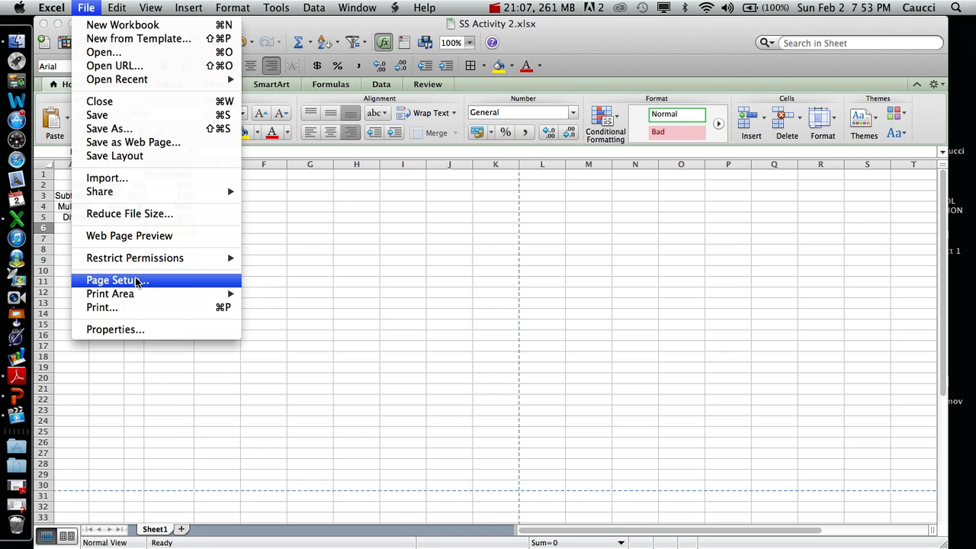
left_click(139, 308)
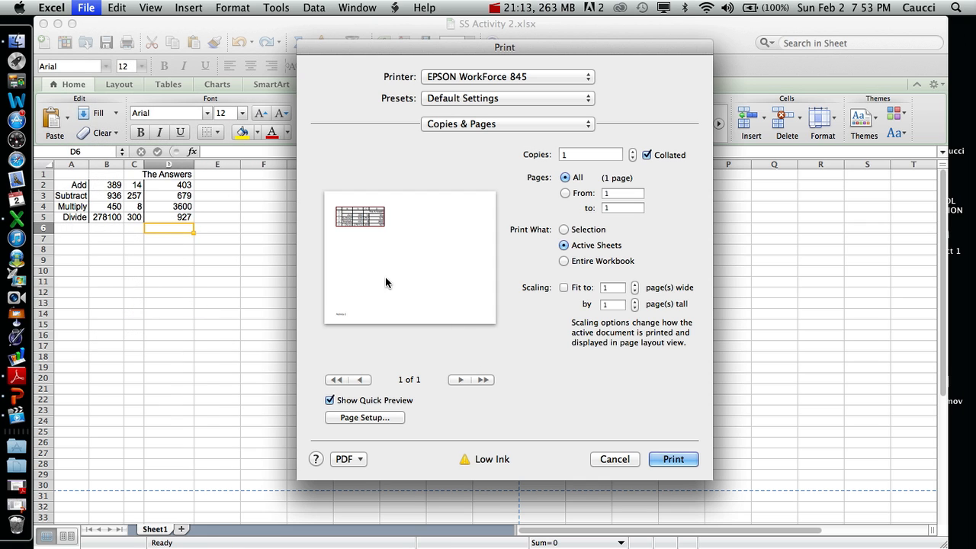
left_click(330, 400)
left_click(330, 401)
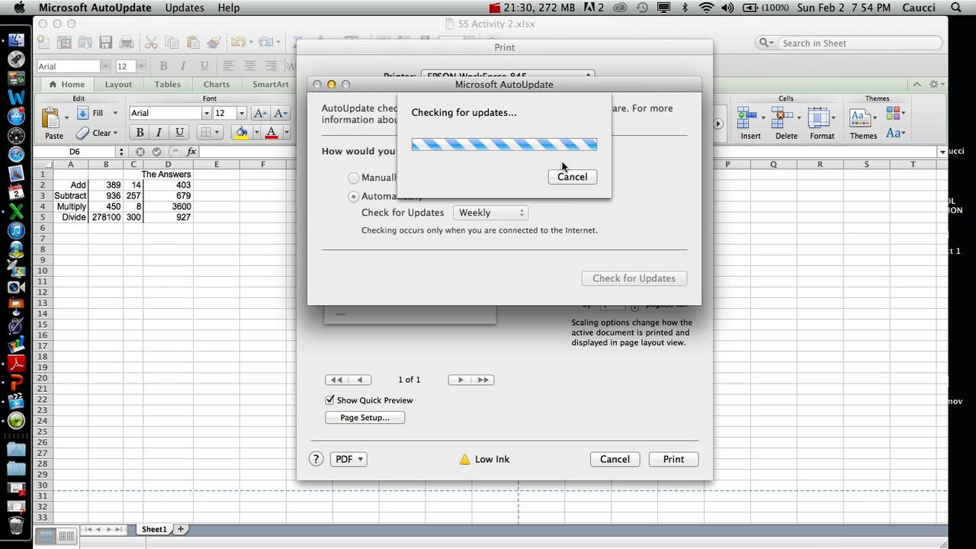
- Cancel the Microsoft AutoUpdate check, close its window and dismiss the print dialog without printing
left_click(568, 176)
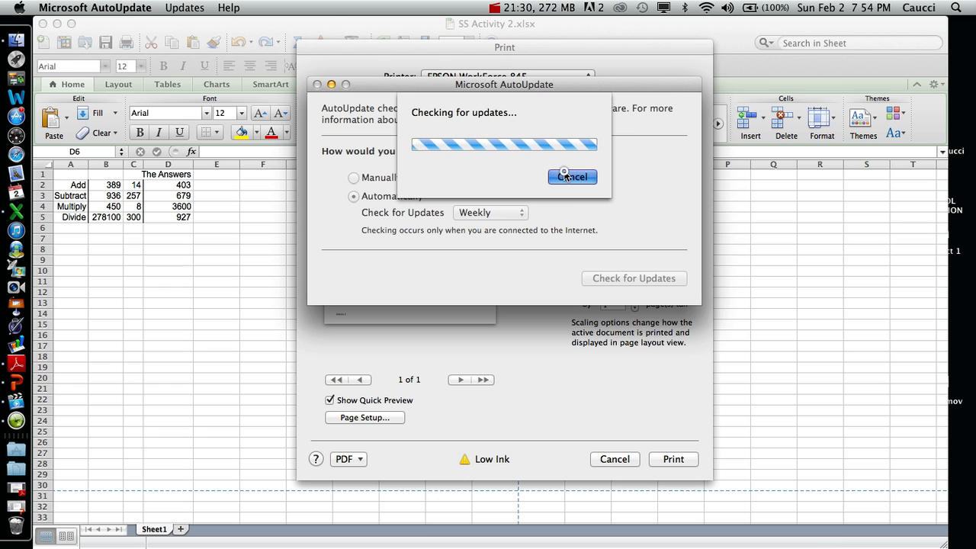
left_click(317, 84)
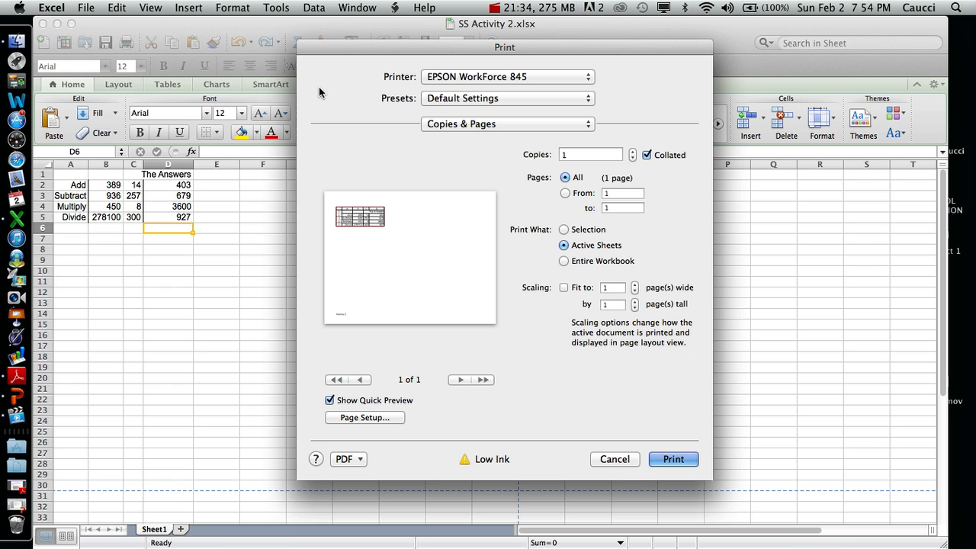
left_click(603, 459)
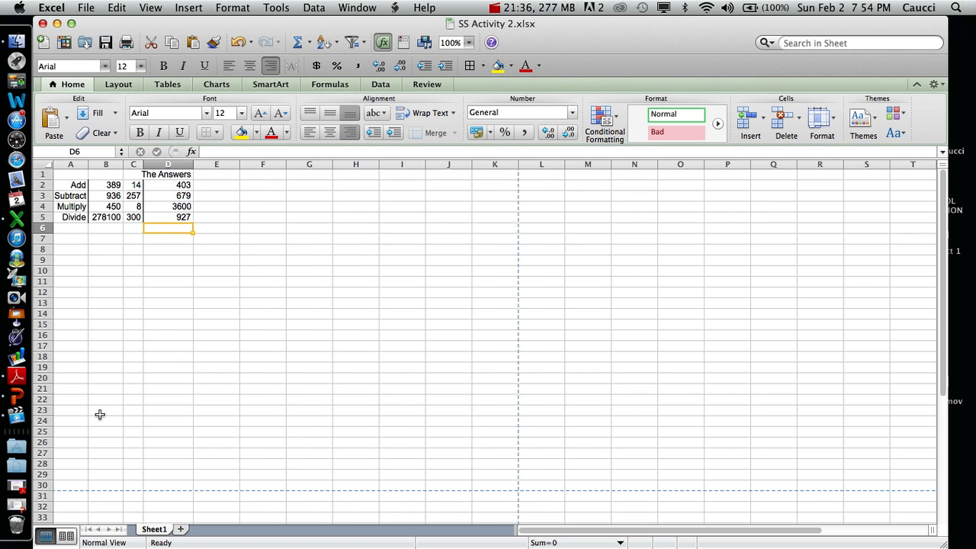
- Switch to excel.book.pdf in Adobe Reader and go to the Activity 2 Time to Review page, page 16
left_click(21, 493)
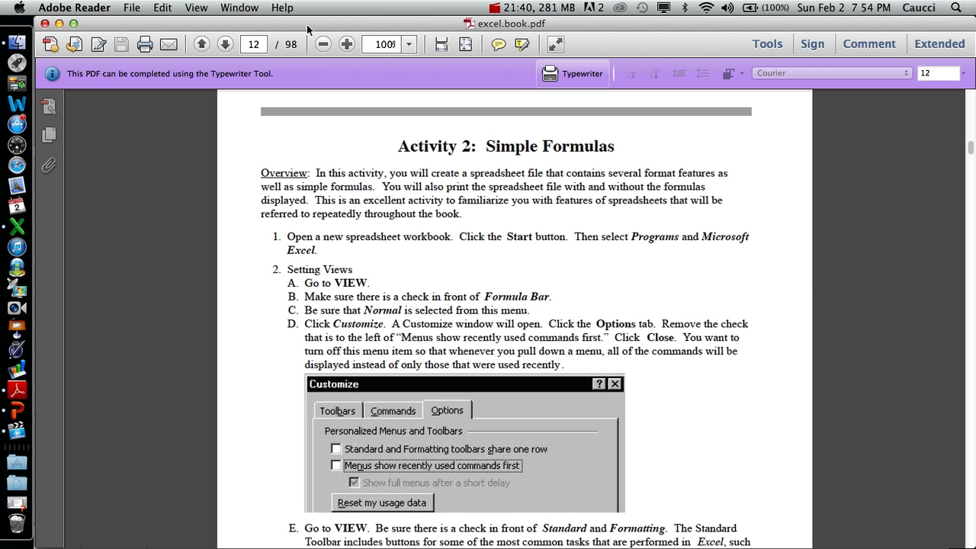
left_click(225, 46)
left_click(226, 46)
left_click(225, 45)
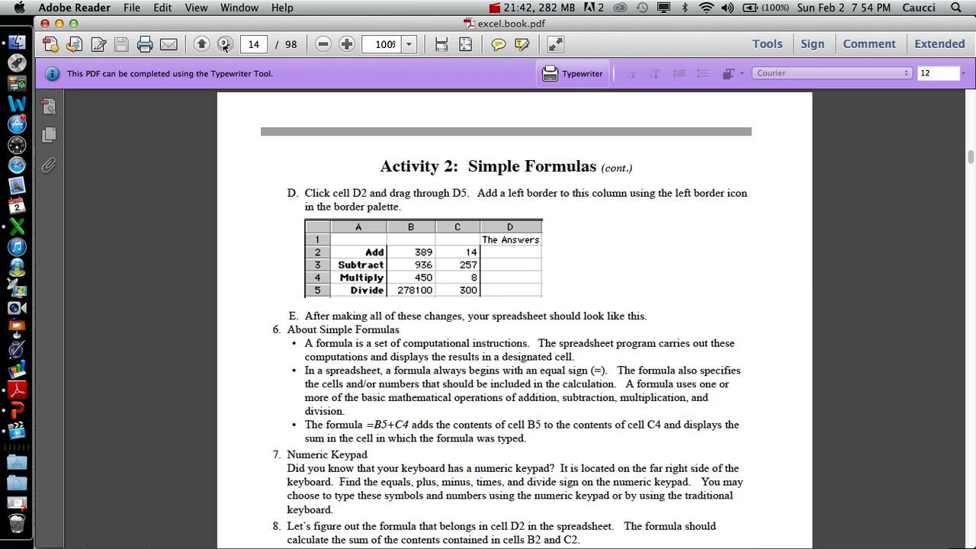
left_click(225, 45)
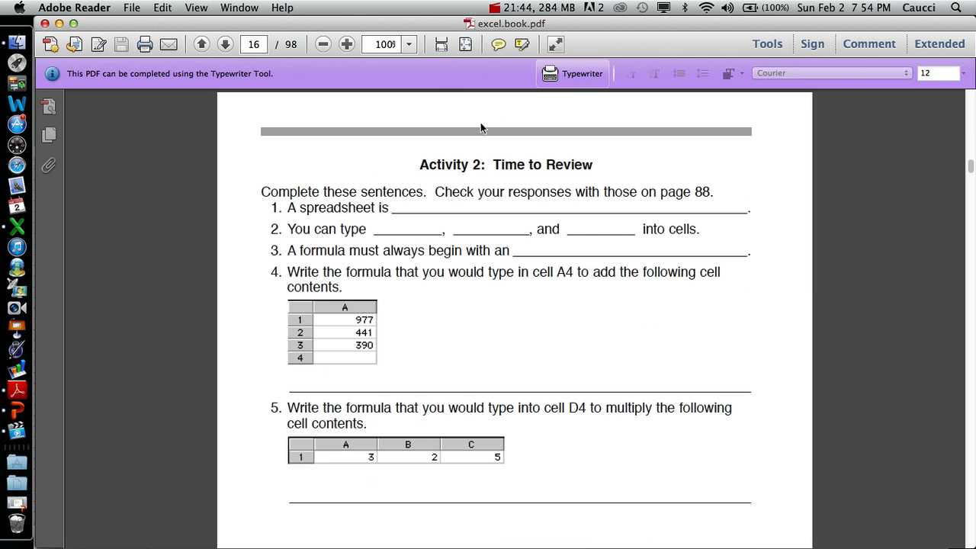